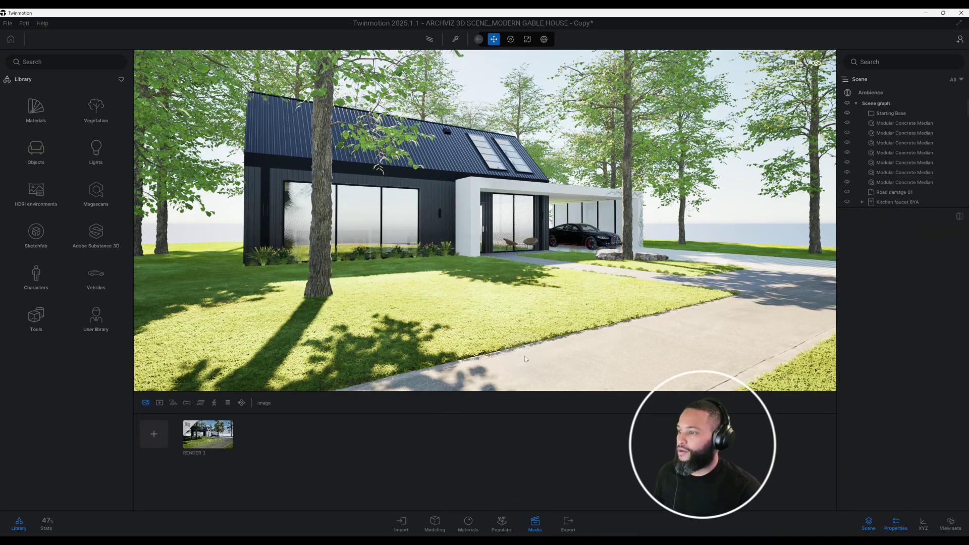
# Open the RENDER 3 image in the viewport and turn off its path-traced rendering
pyautogui.press('Up')
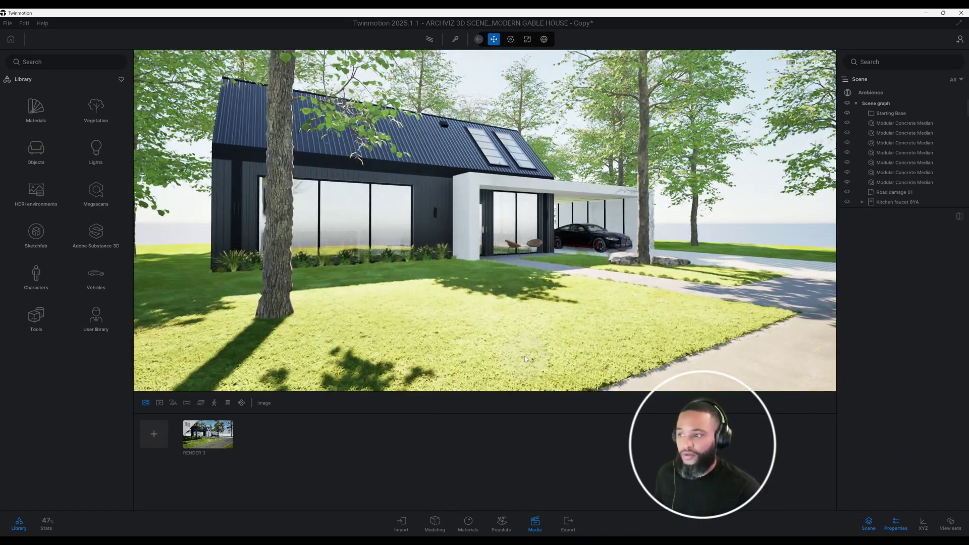
pyautogui.press('Left')
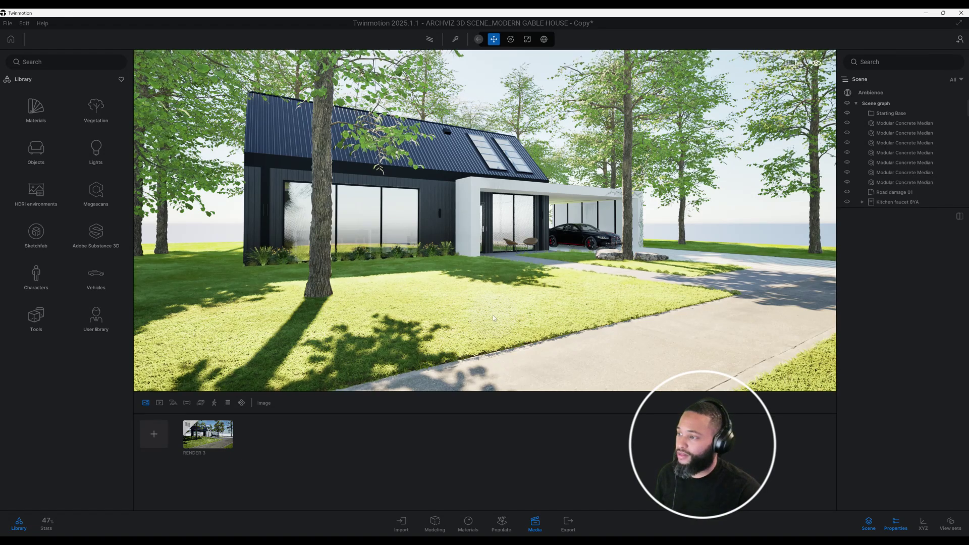
pyautogui.click(328, 428)
pyautogui.click(208, 434)
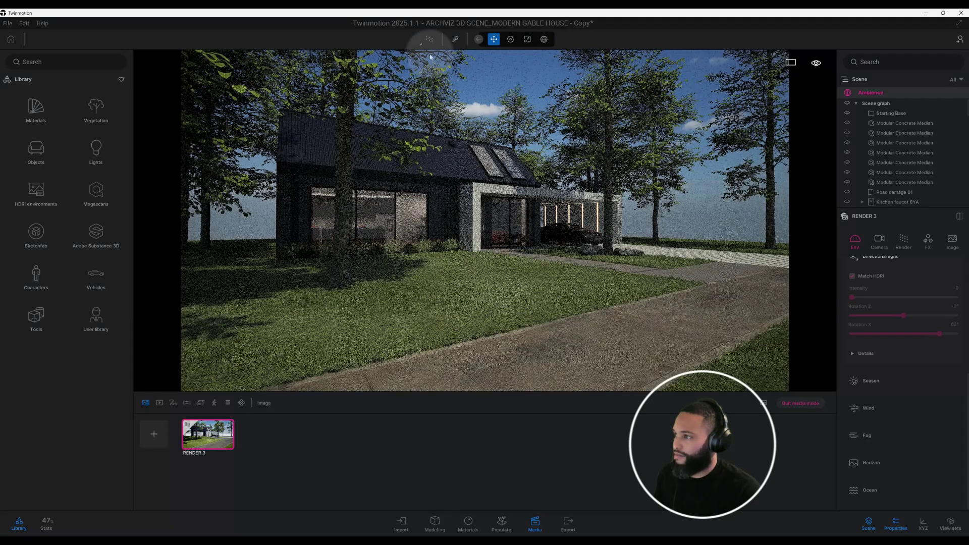
pyautogui.click(429, 39)
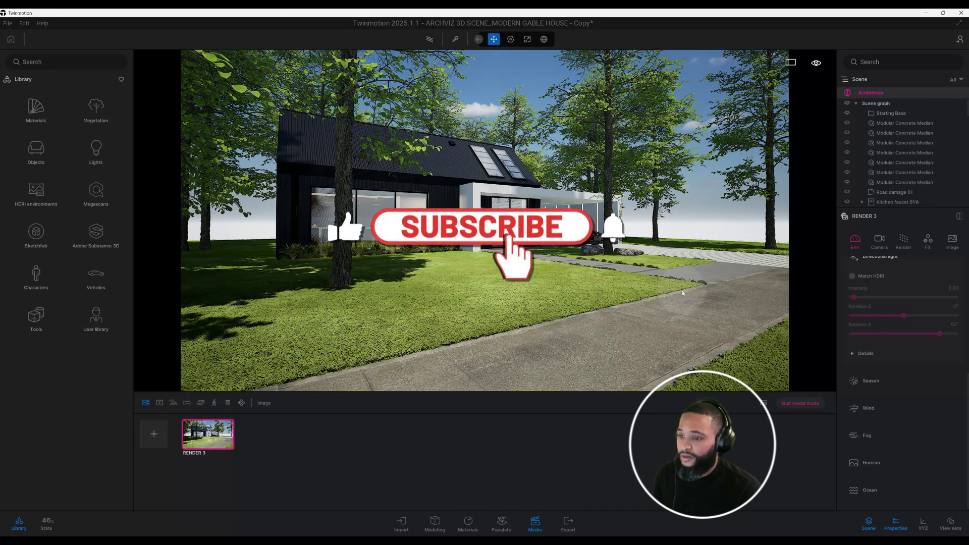
pyautogui.scroll(1, 928, 346)
pyautogui.scroll(5, 926, 344)
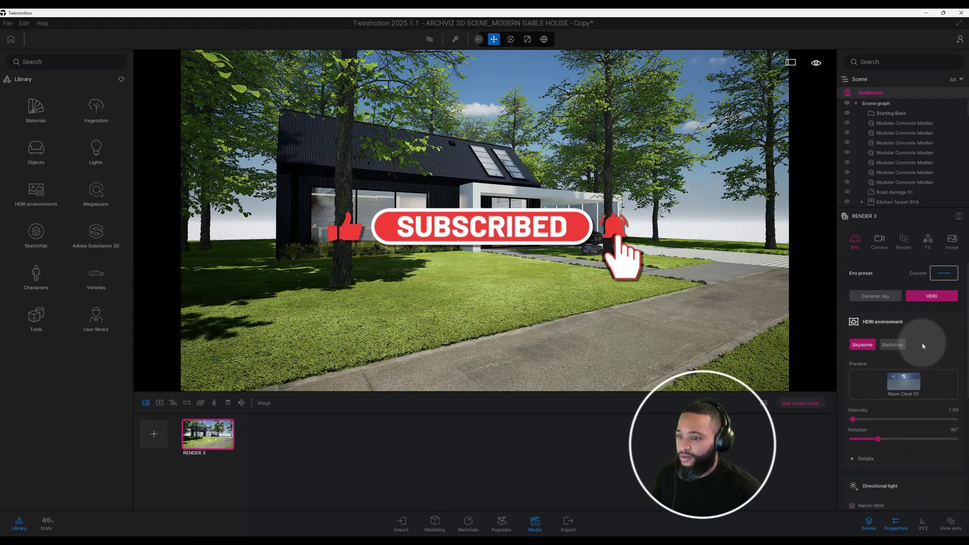
pyautogui.rightClick(202, 423)
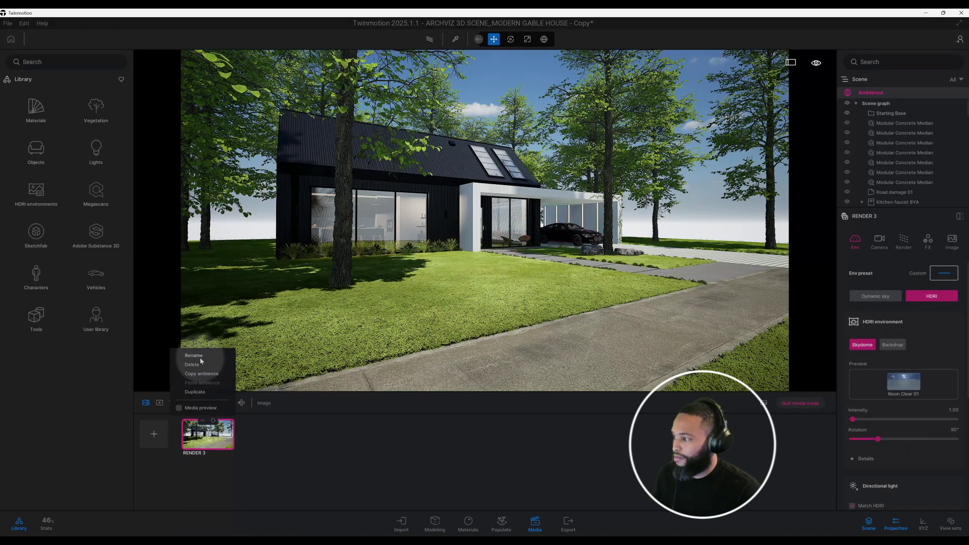
pyautogui.click(239, 408)
pyautogui.click(202, 421)
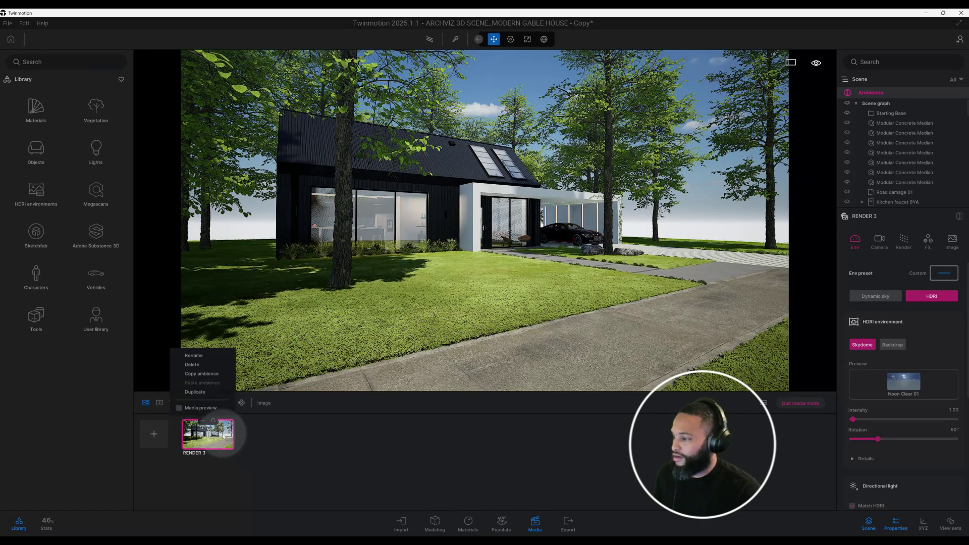
pyautogui.click(258, 431)
pyautogui.rightClick(202, 421)
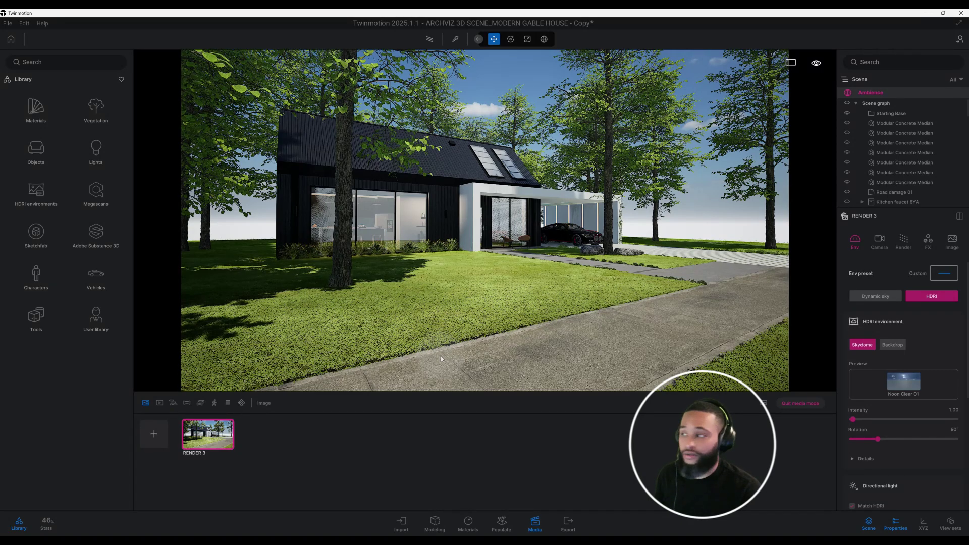
# Review the auto-save settings in the preferences and accept them
pyautogui.click(11, 24)
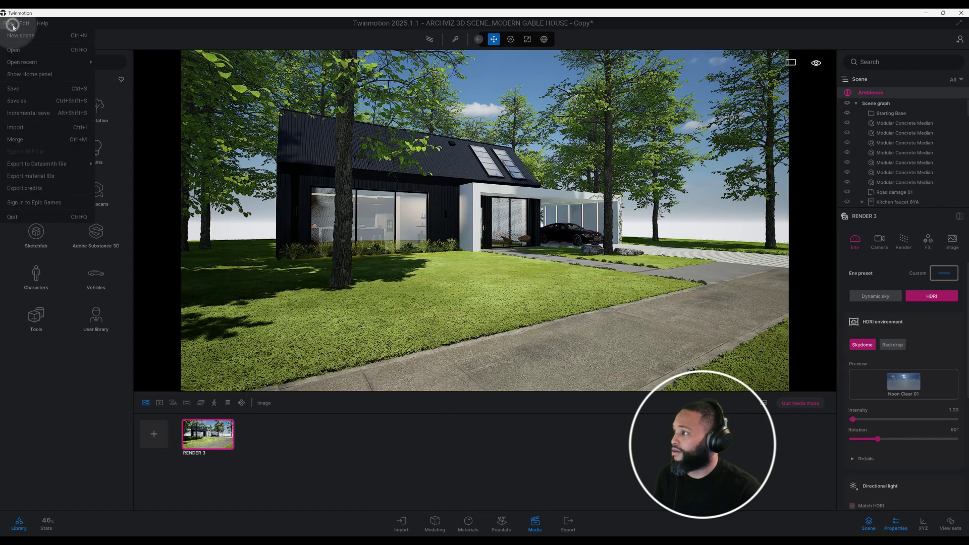
pyautogui.click(21, 25)
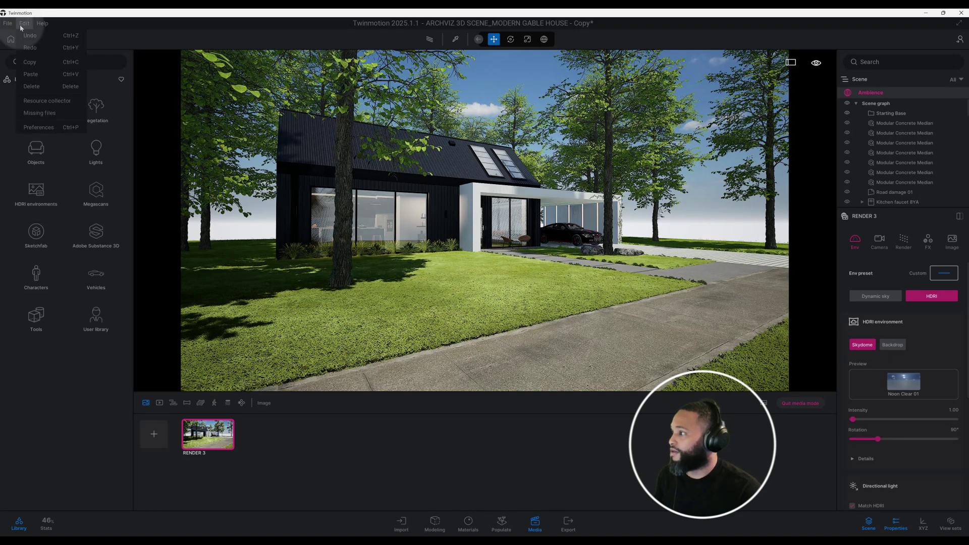
pyautogui.click(39, 127)
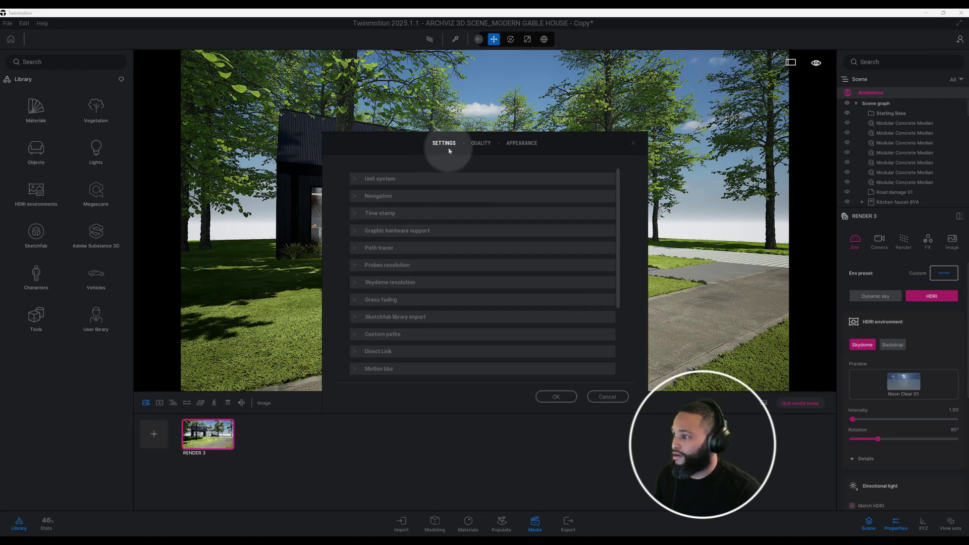
pyautogui.scroll(-2, 436, 216)
pyautogui.scroll(-1, 436, 220)
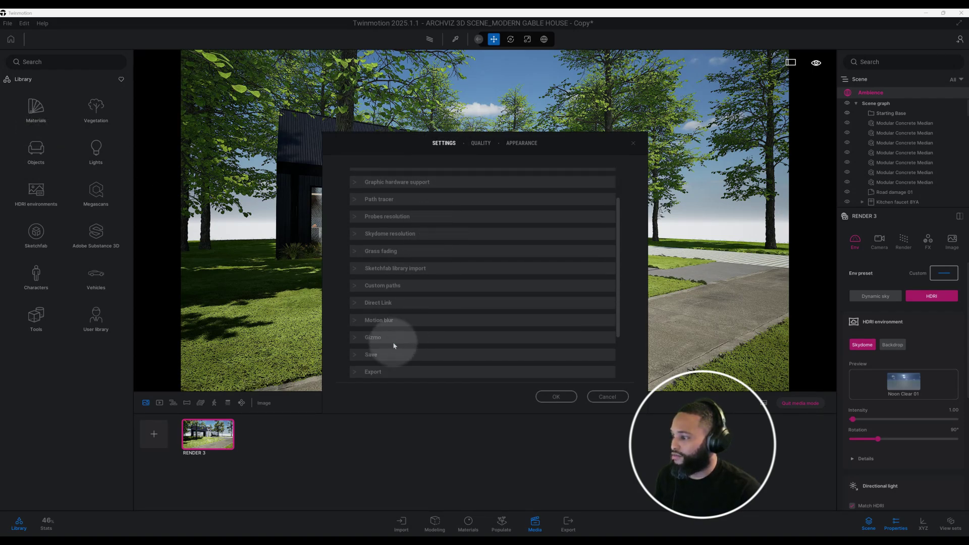
pyautogui.click(371, 354)
pyautogui.scroll(-4, 411, 329)
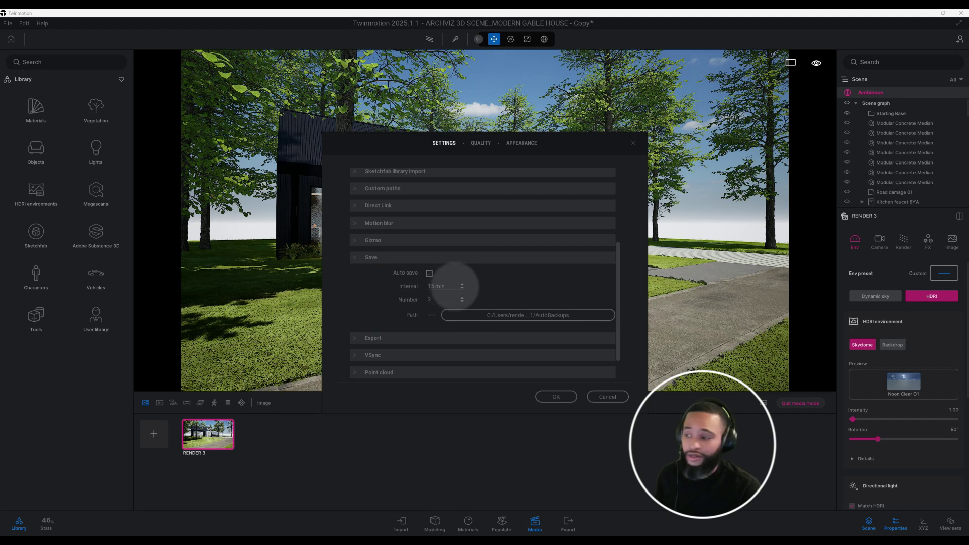
pyautogui.scroll(-1, 484, 292)
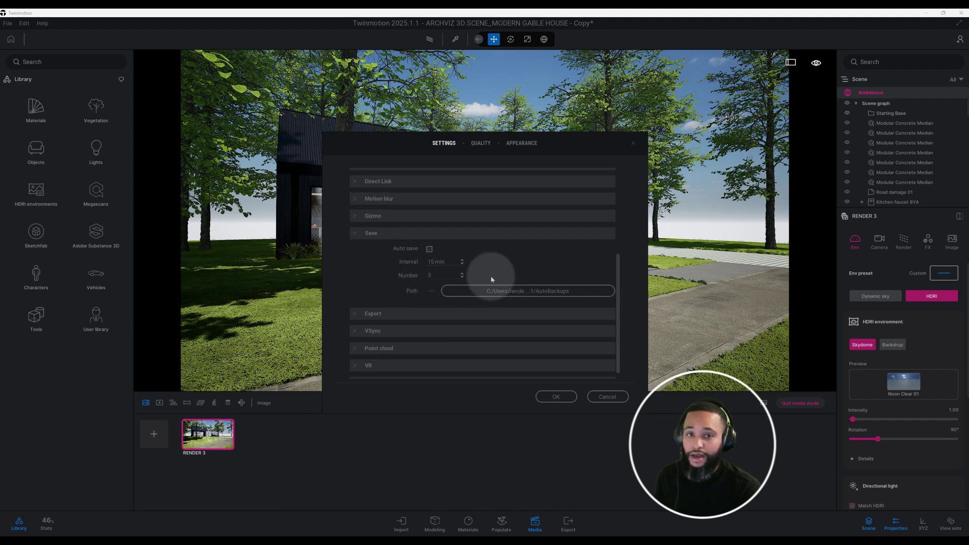
pyautogui.click(556, 397)
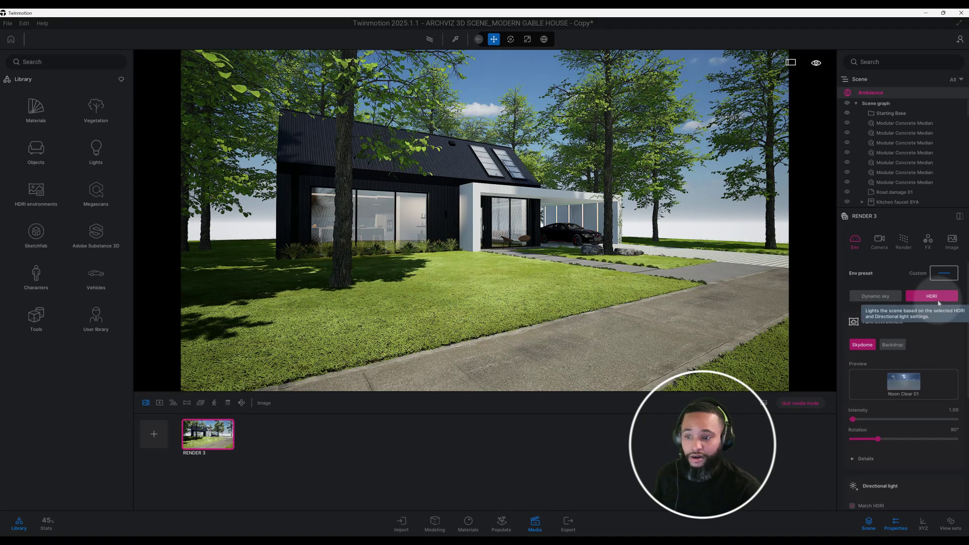
# Apply the DaySkyHDRI058A_8K-HDR sky from the user library's Local HDRIs folder to the RENDER 3 scene
pyautogui.scroll(-1, 923, 338)
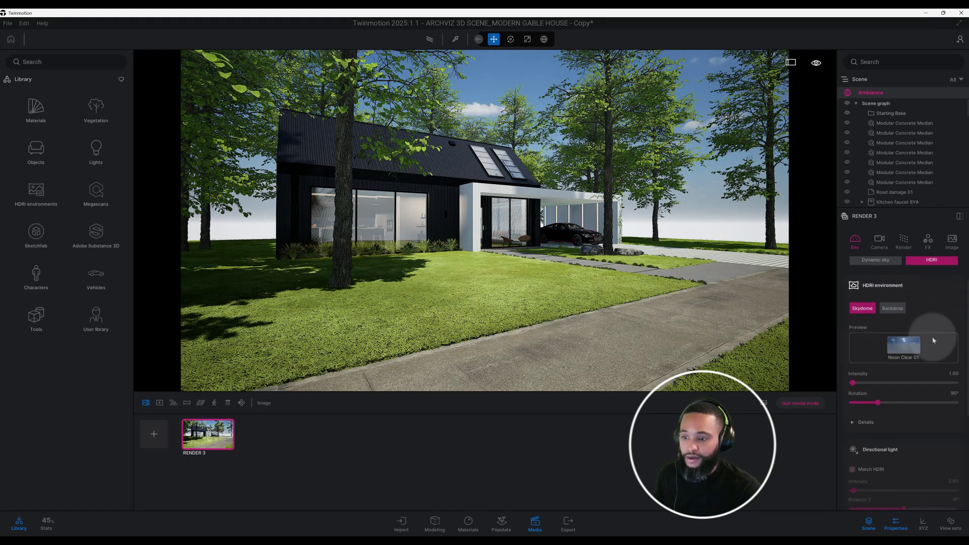
pyautogui.click(903, 339)
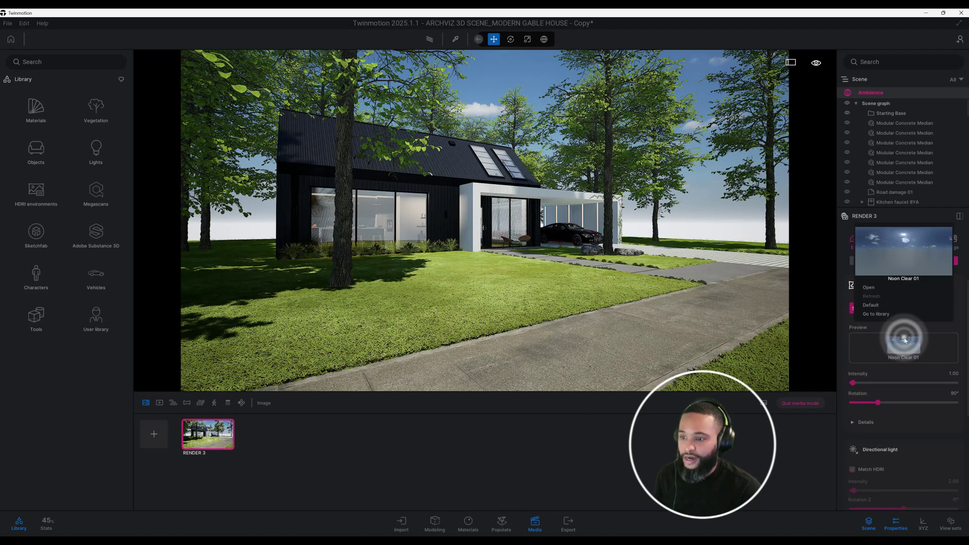
pyautogui.click(944, 329)
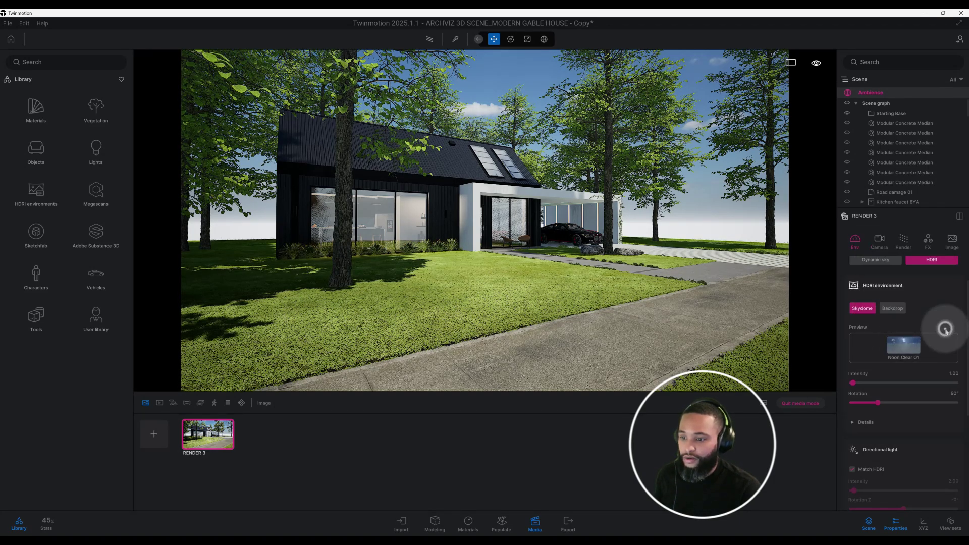
pyautogui.click(101, 322)
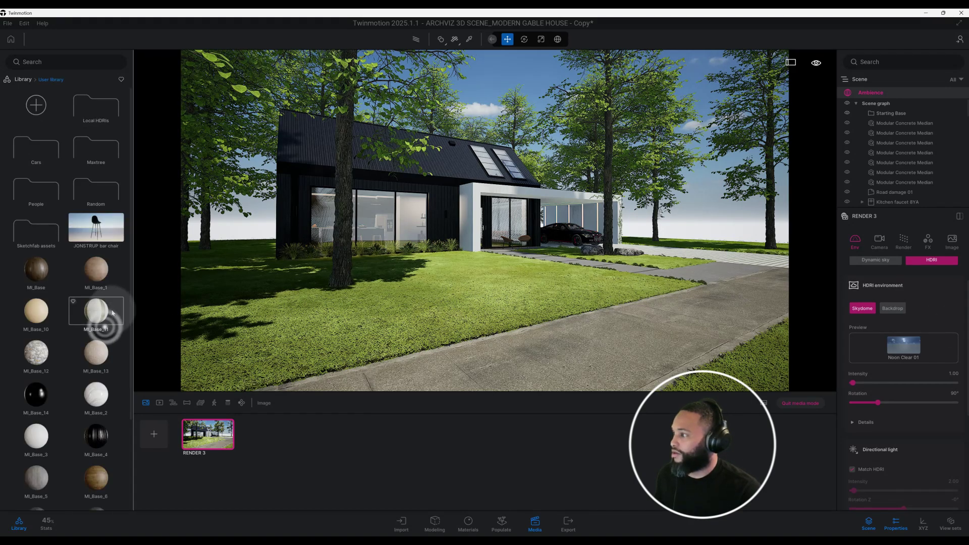
pyautogui.click(98, 114)
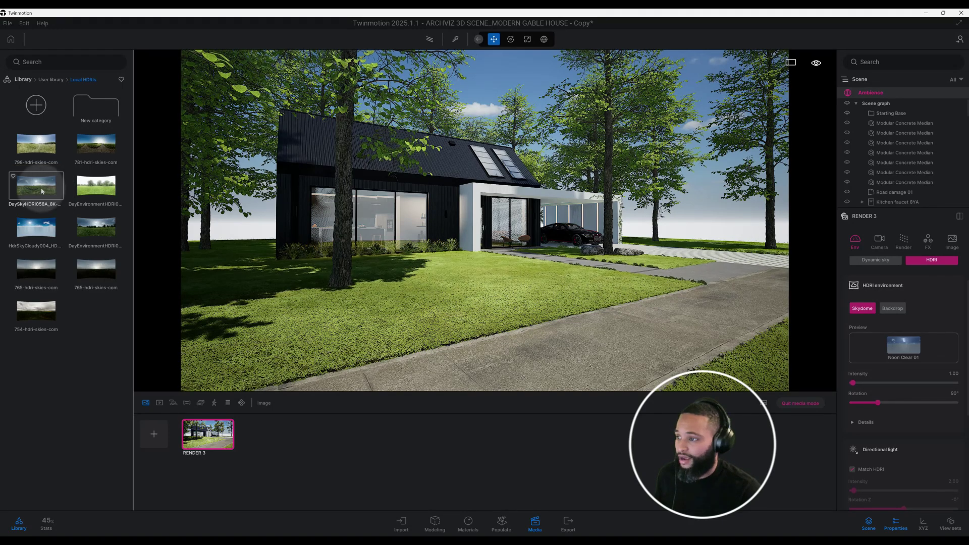
pyautogui.moveTo(33, 190); pyautogui.dragTo(304, 231)
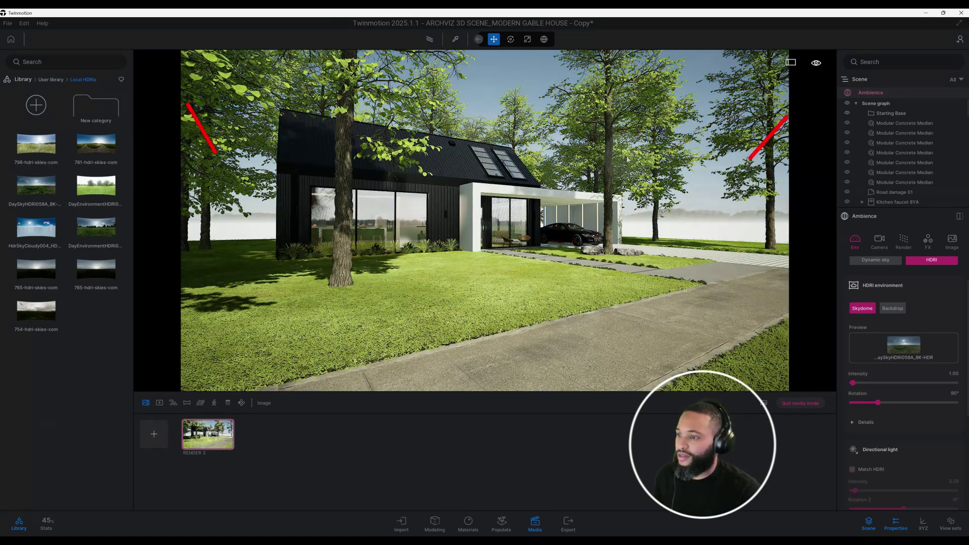
pyautogui.click(932, 267)
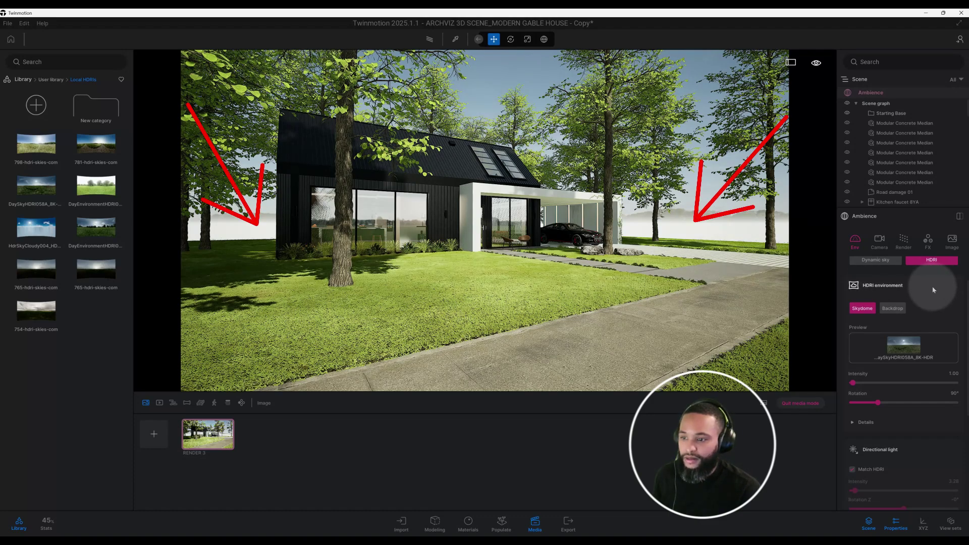
# Switch the rendering mode to Path tracer and set its samples per pixel to 2048
pyautogui.scroll(2, 932, 290)
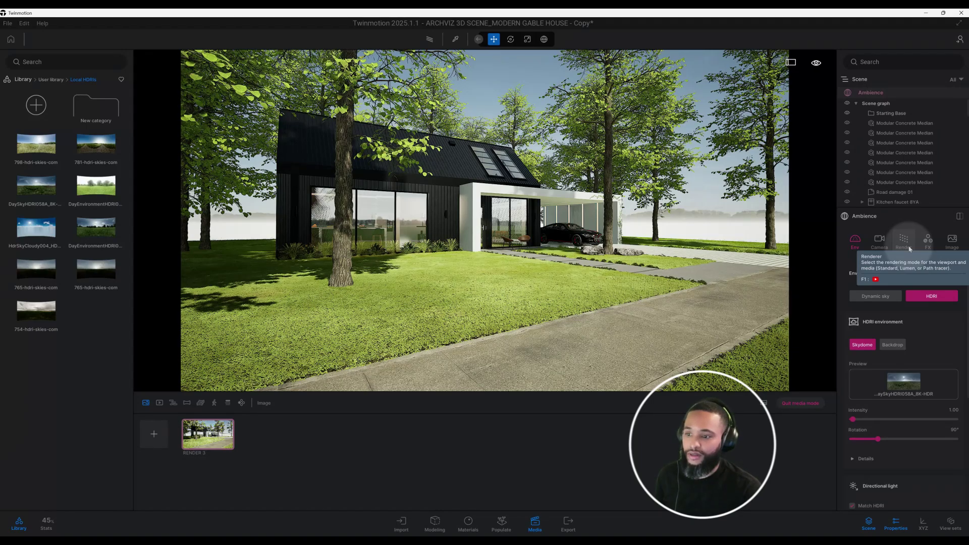
pyautogui.click(908, 246)
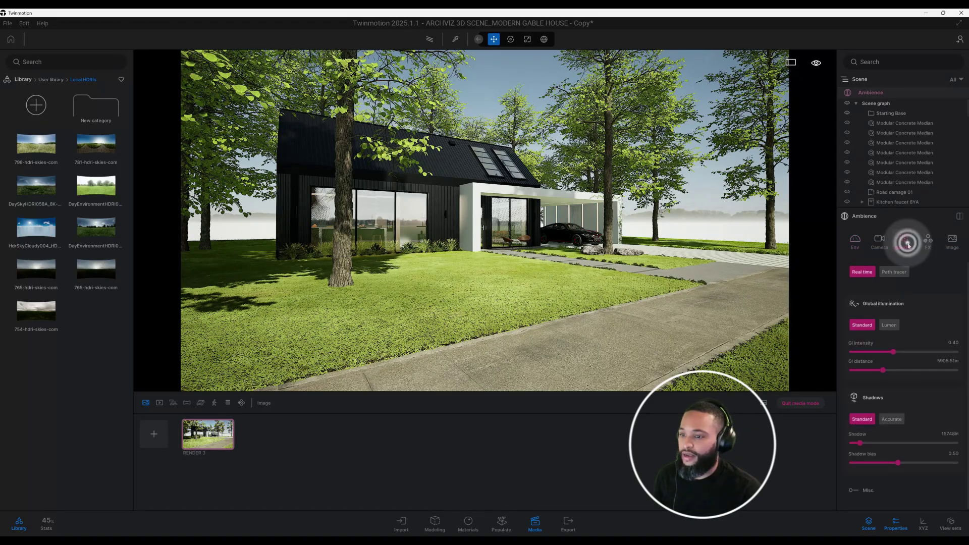
pyautogui.click(901, 271)
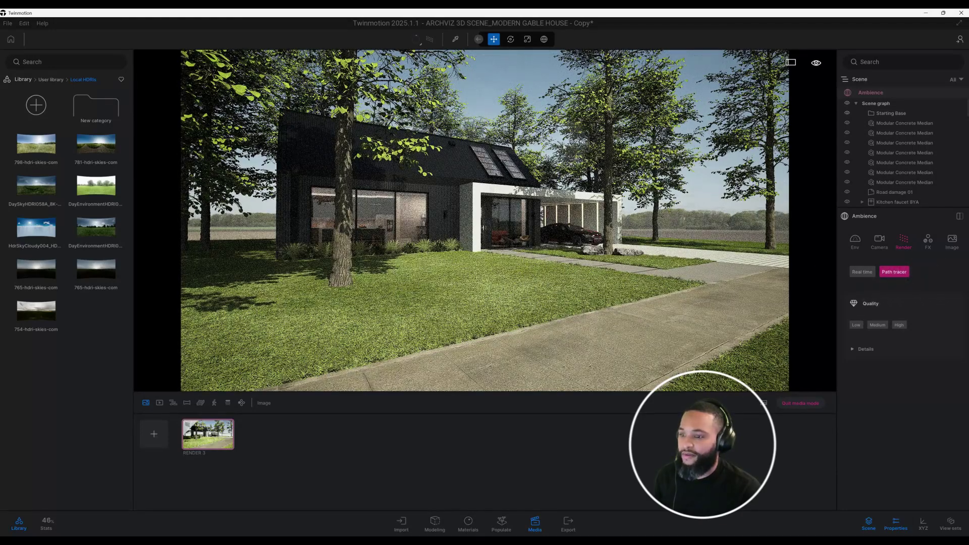
pyautogui.click(891, 352)
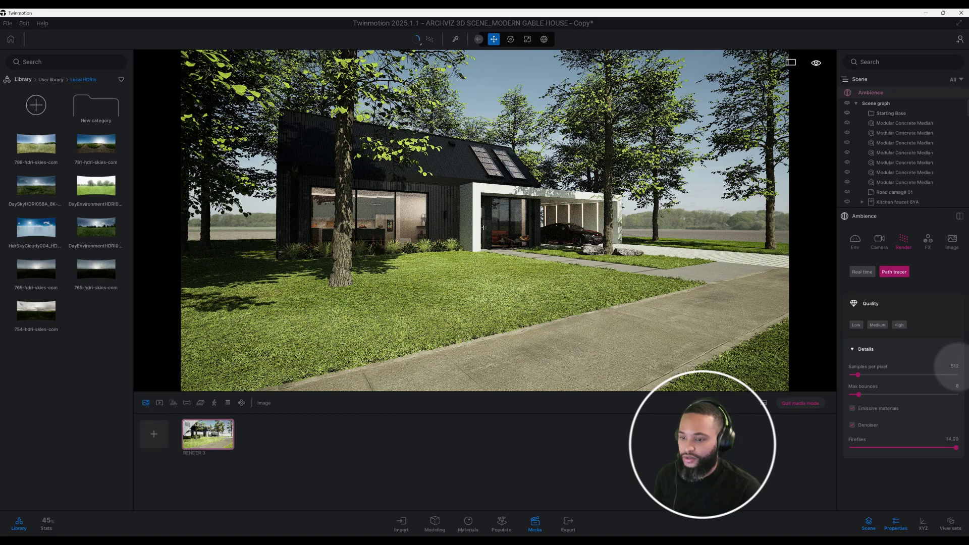
pyautogui.click(934, 367)
pyautogui.write('2048')
pyautogui.press('Return')
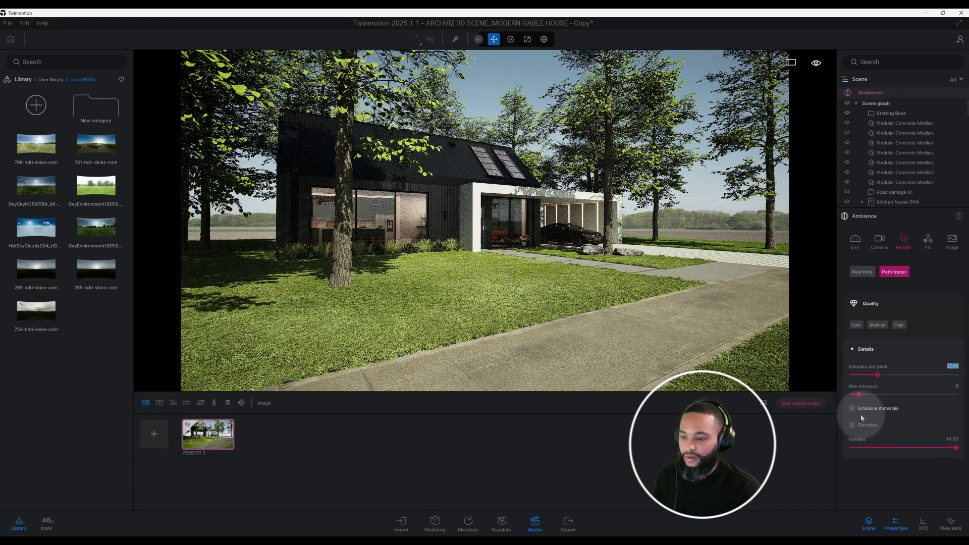
# Set the HDRI environment's rotation to 180°
pyautogui.click(858, 246)
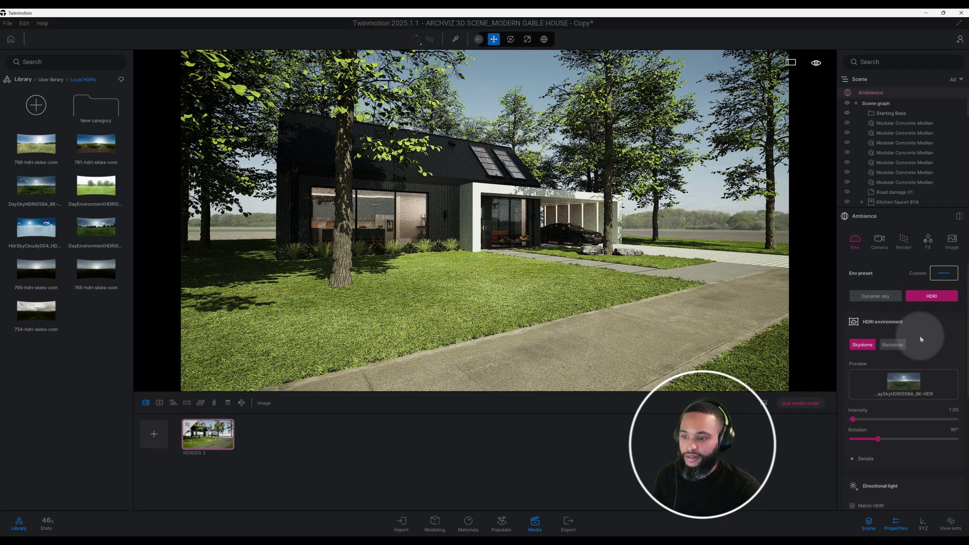
pyautogui.scroll(-1, 923, 338)
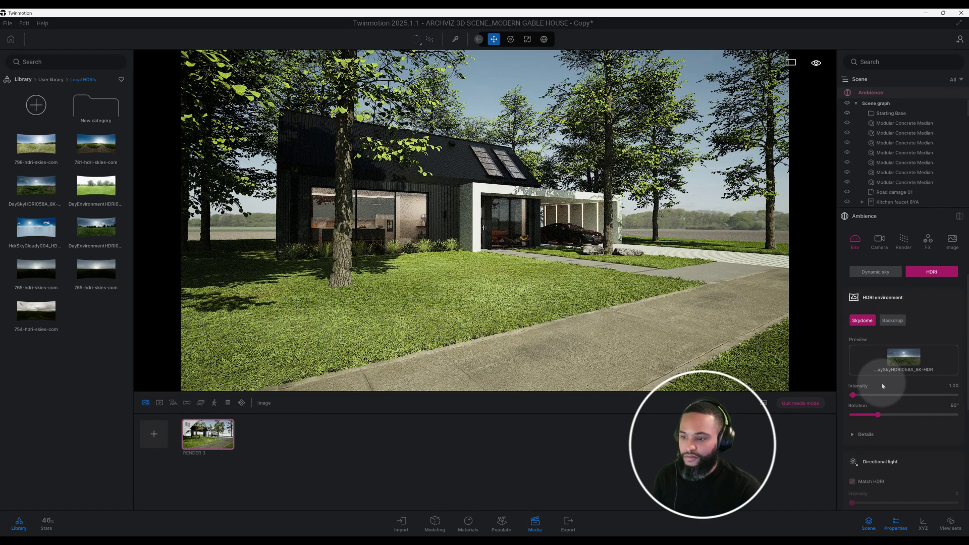
pyautogui.scroll(-1, 914, 397)
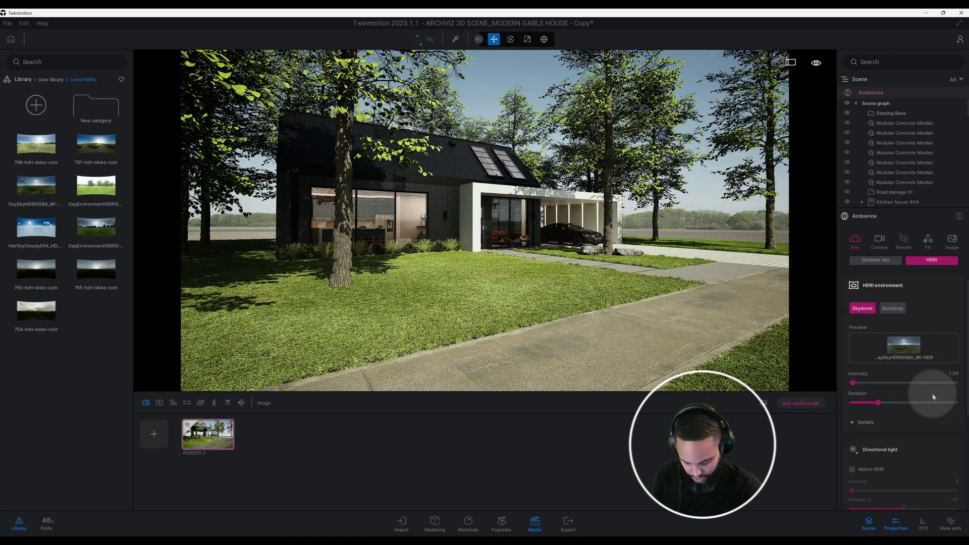
pyautogui.write('180')
pyautogui.press('Return')
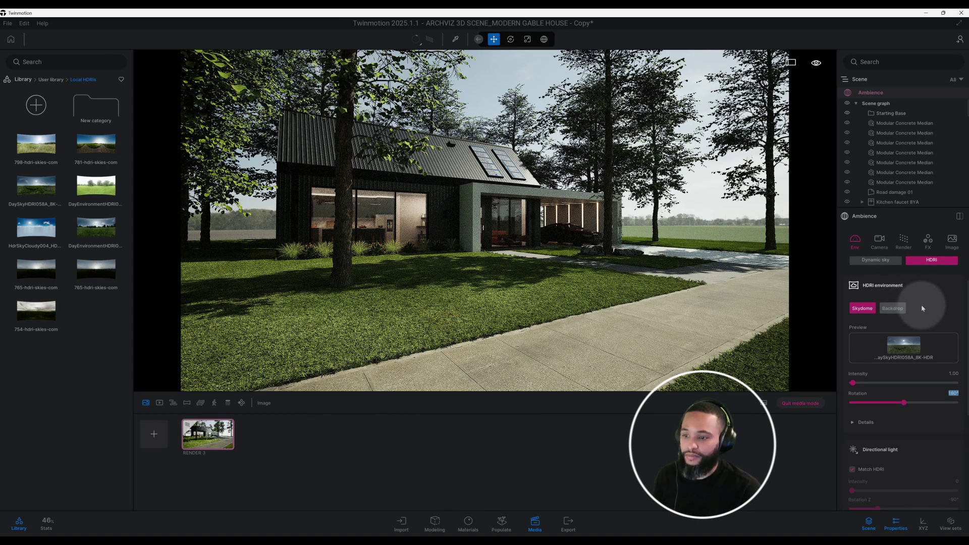
# Review the HDRI environment's details, the directional light settings and the remaining environment sections of the ambience
pyautogui.scroll(-2, 921, 308)
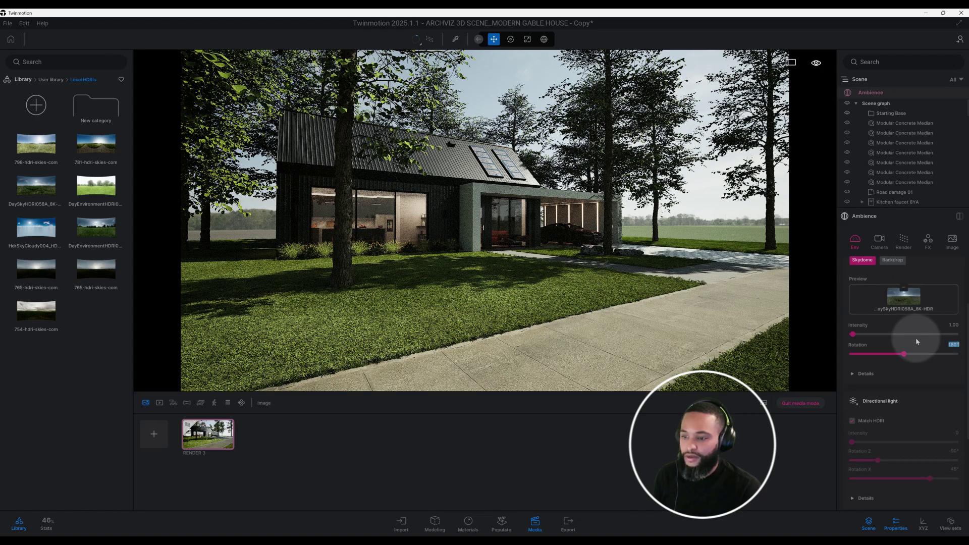
pyautogui.click(881, 370)
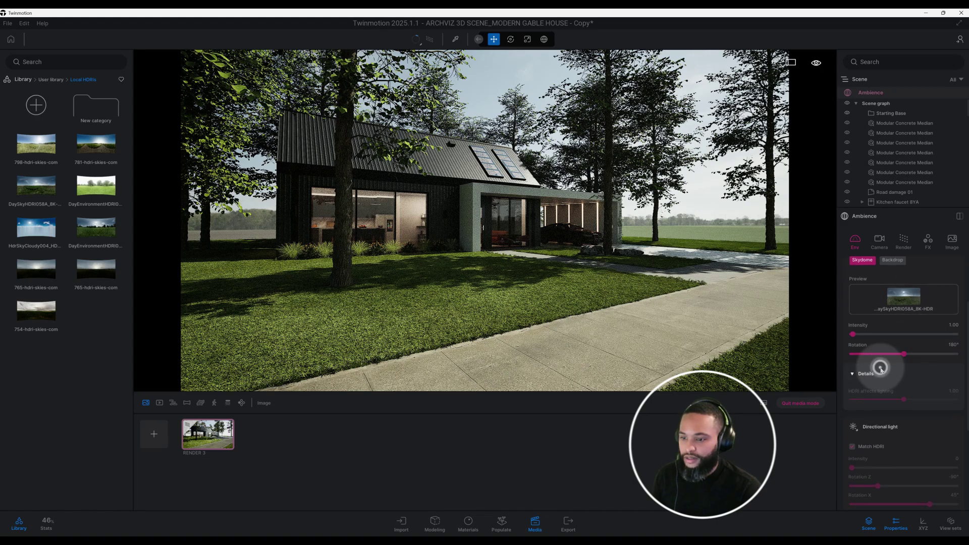
pyautogui.scroll(-3, 882, 367)
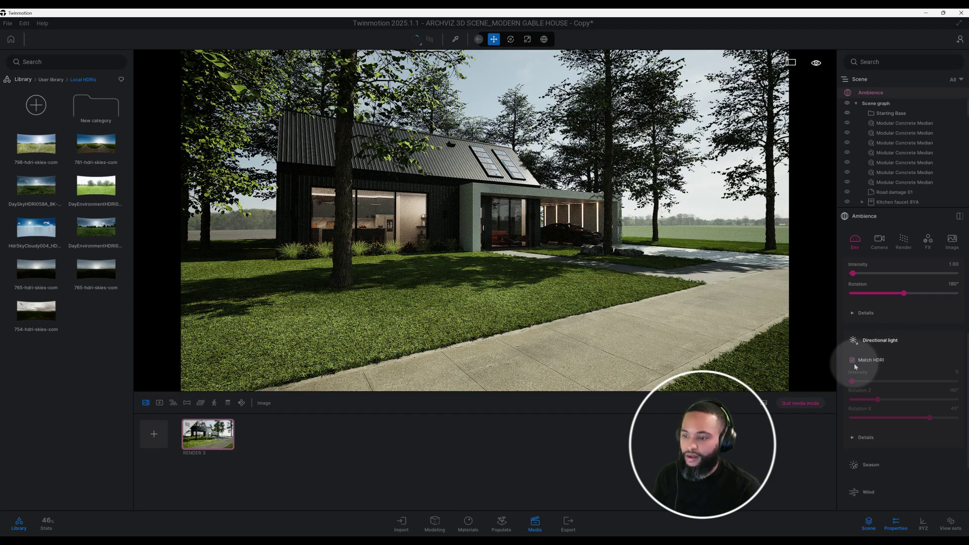
pyautogui.scroll(-2, 904, 359)
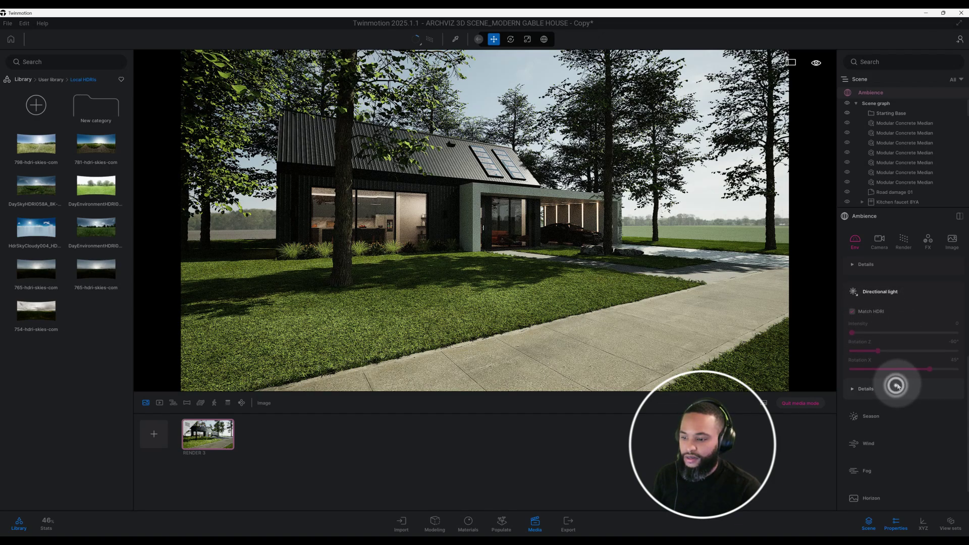
pyautogui.scroll(-2, 898, 386)
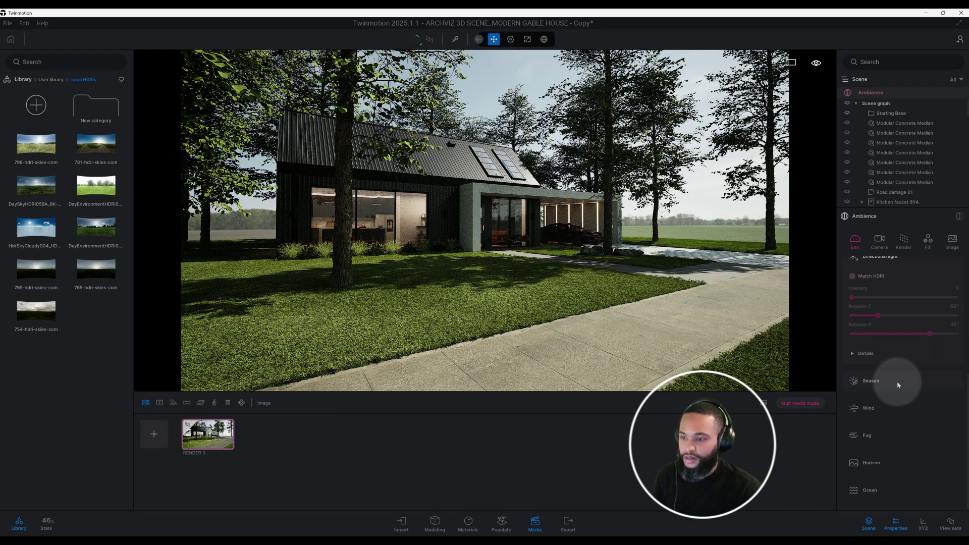
pyautogui.scroll(7, 897, 383)
pyautogui.scroll(3, 897, 380)
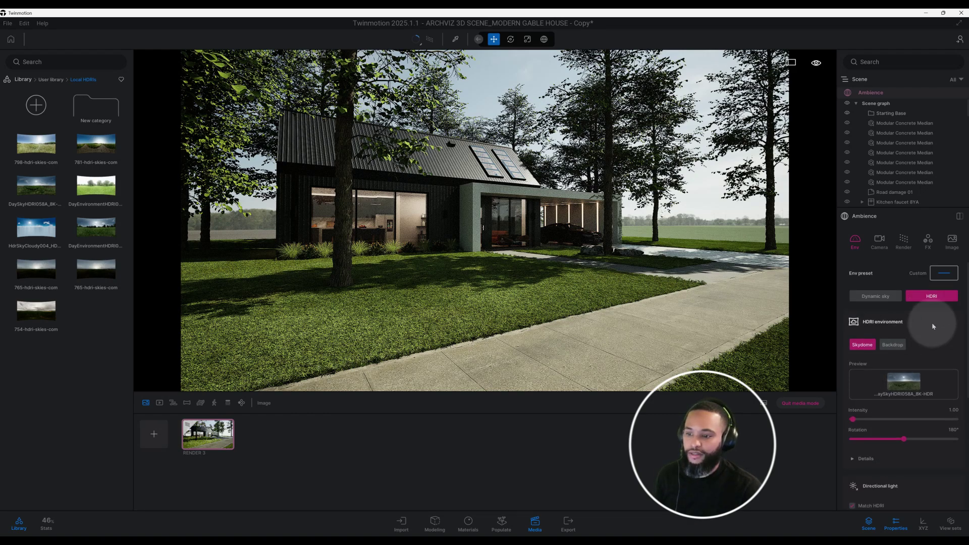
# Set the camera's exposure to 2.00 and its white balance to 6200K
pyautogui.click(879, 240)
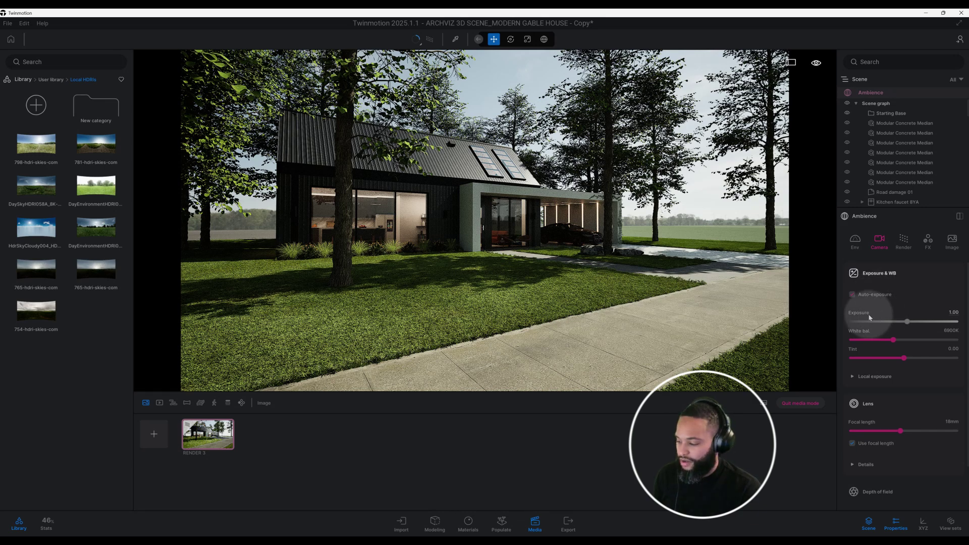
pyautogui.click(954, 313)
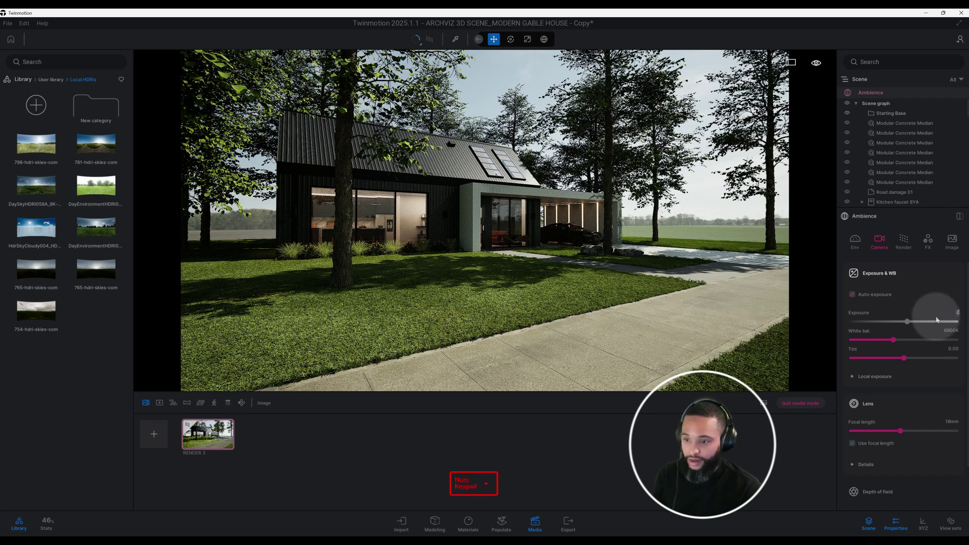
pyautogui.write('2.0')
pyautogui.press('Return')
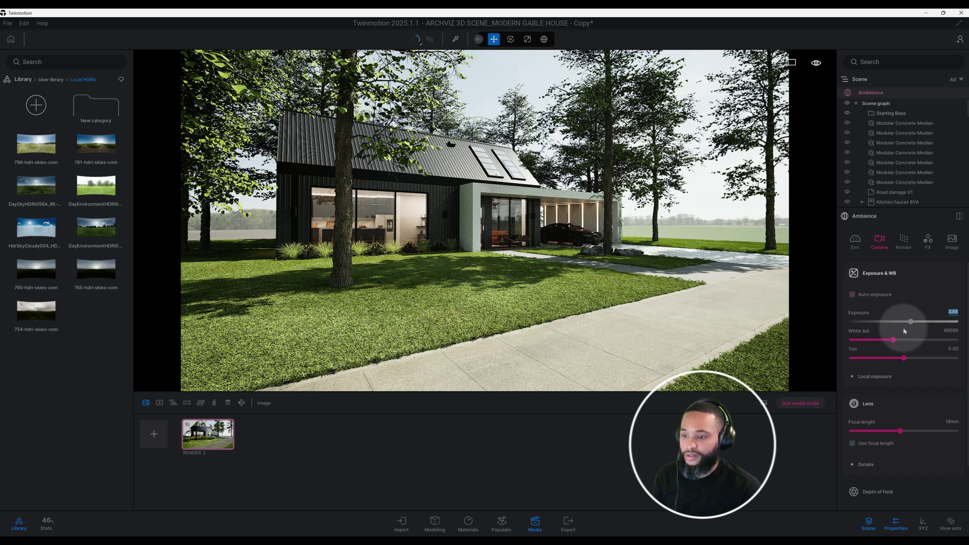
pyautogui.click(951, 331)
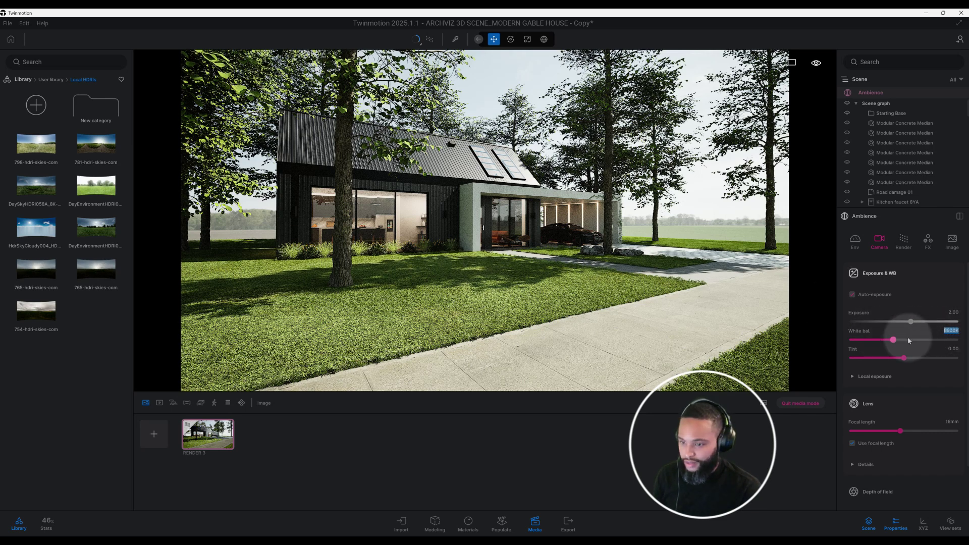
pyautogui.write('6')
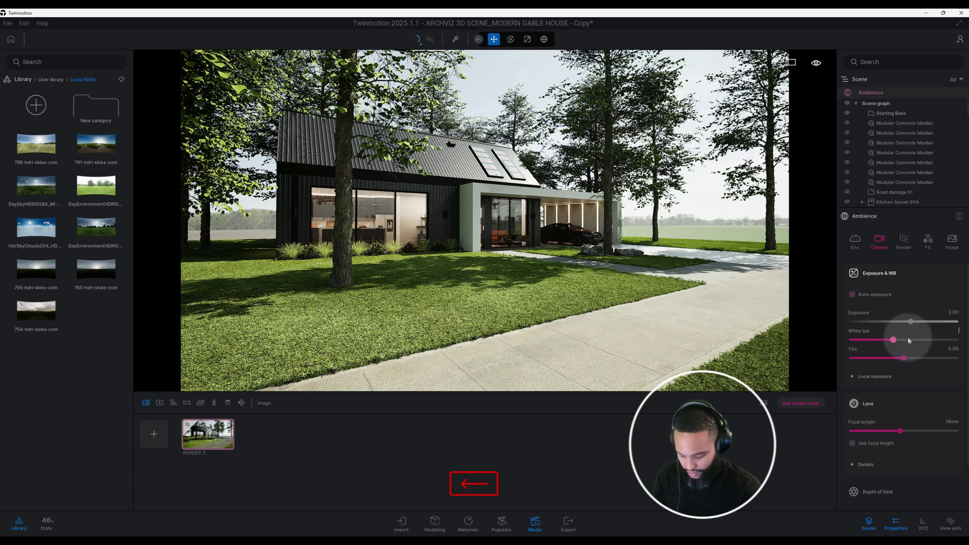
pyautogui.write('200')
pyautogui.press('Return')
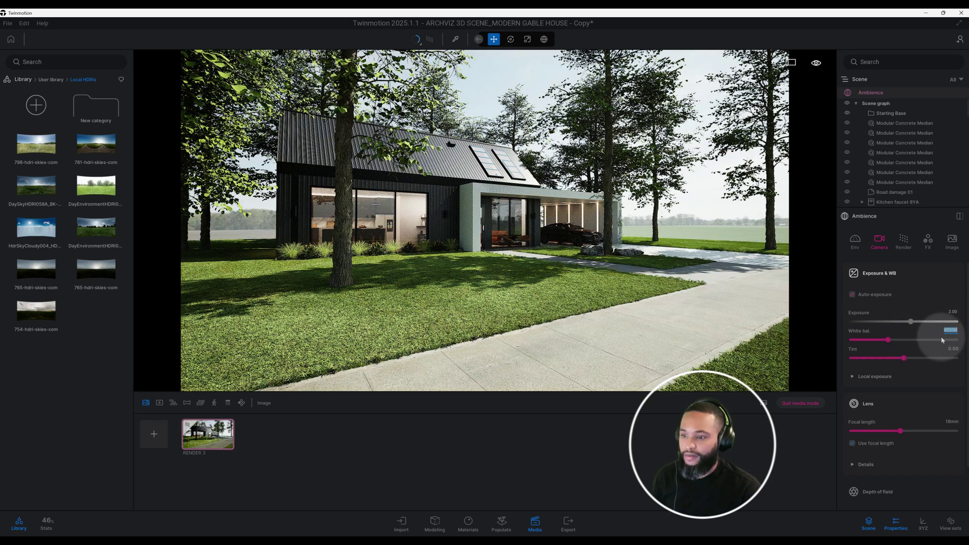
# Enable local exposure for the camera and raise both its highlights and shadows to 1.00
pyautogui.scroll(-1, 941, 336)
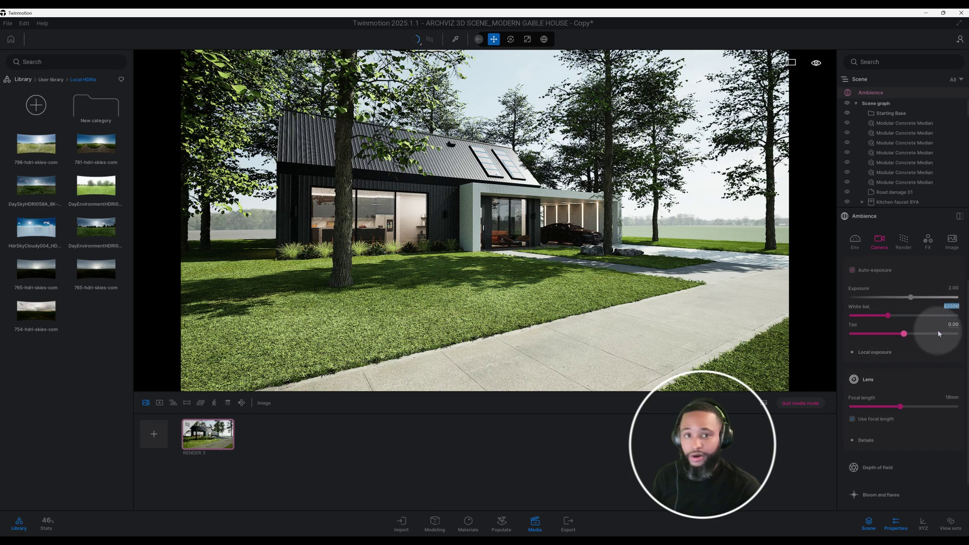
pyautogui.click(884, 351)
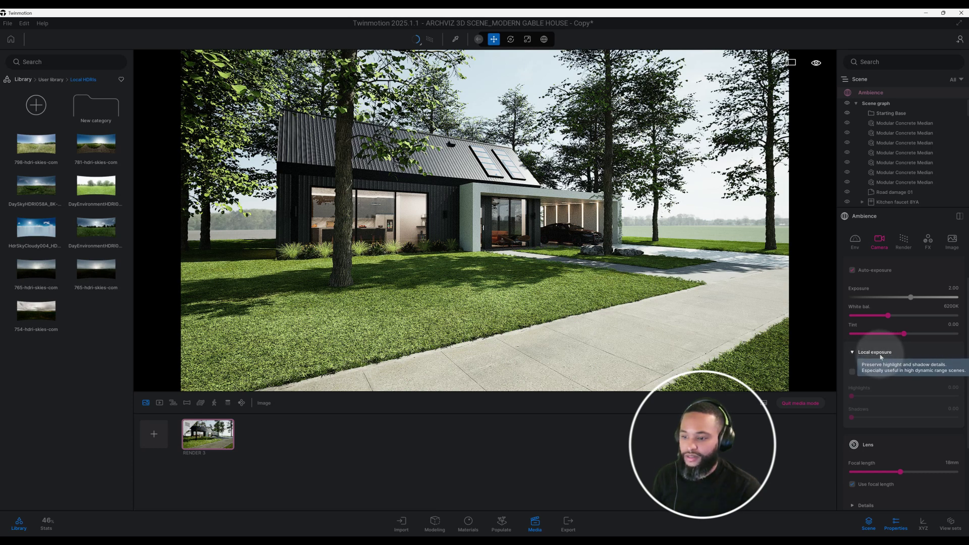
pyautogui.click(853, 371)
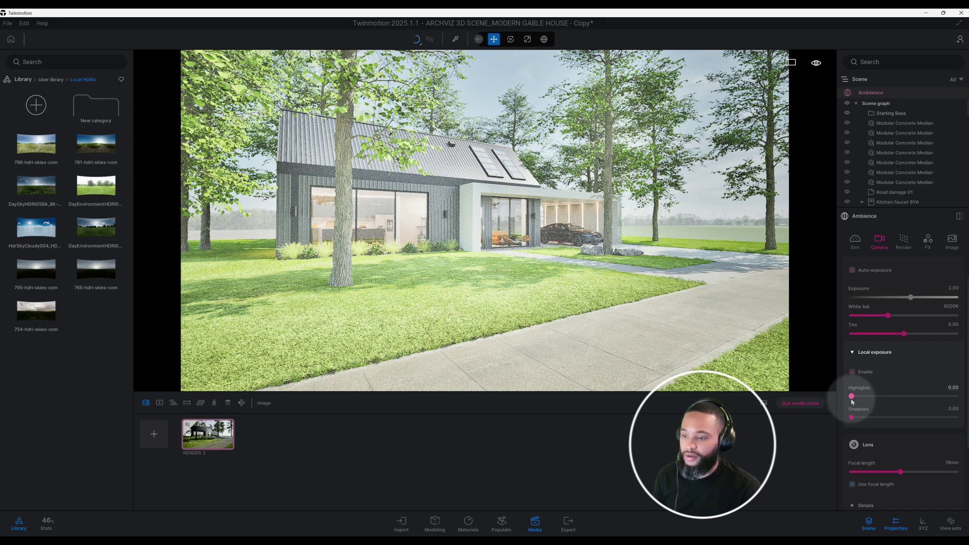
pyautogui.moveTo(852, 396); pyautogui.dragTo(953, 401)
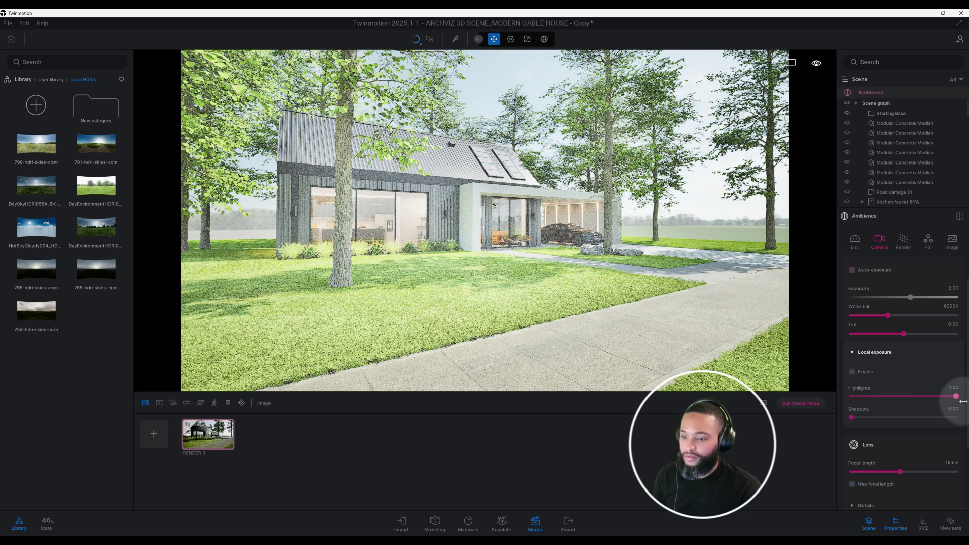
pyautogui.moveTo(852, 418); pyautogui.dragTo(960, 417)
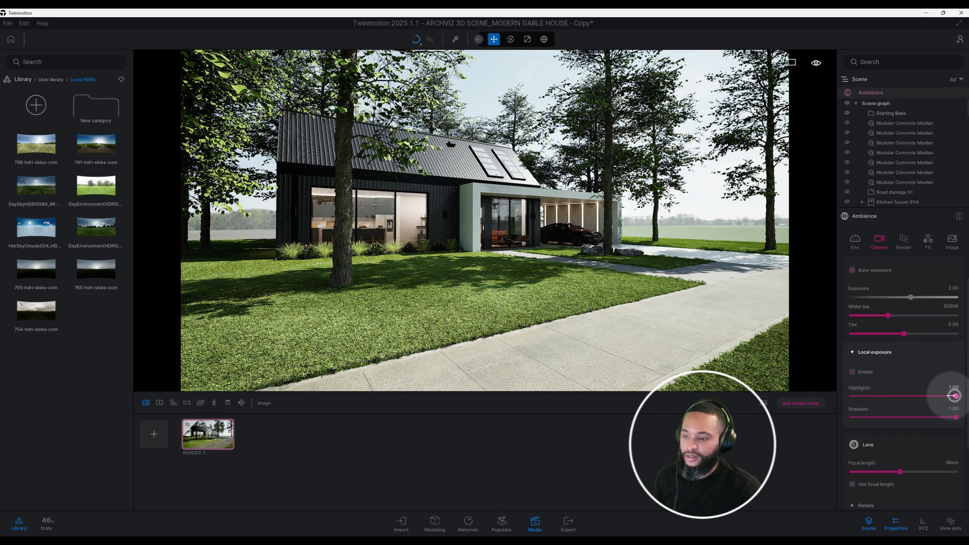
# Try local exposure shadows values of 0.39 and 0.82, and return the setting to 1.00
pyautogui.moveTo(954, 396); pyautogui.dragTo(892, 417)
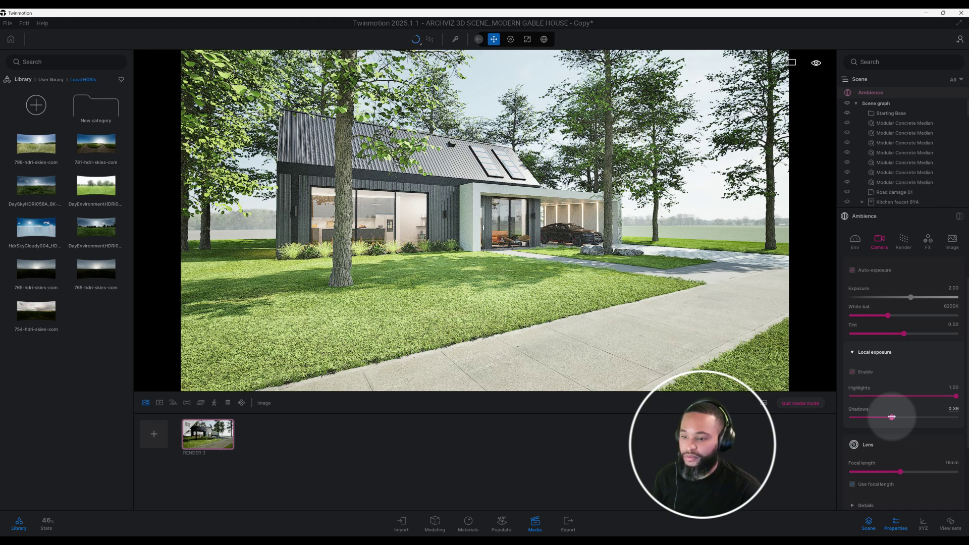
pyautogui.moveTo(891, 416); pyautogui.dragTo(937, 417)
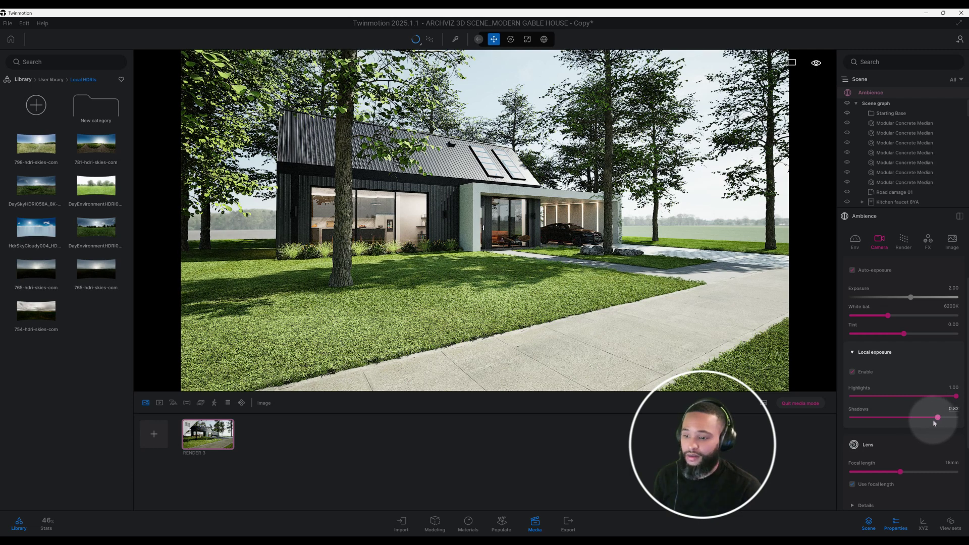
pyautogui.moveTo(937, 417); pyautogui.dragTo(957, 417)
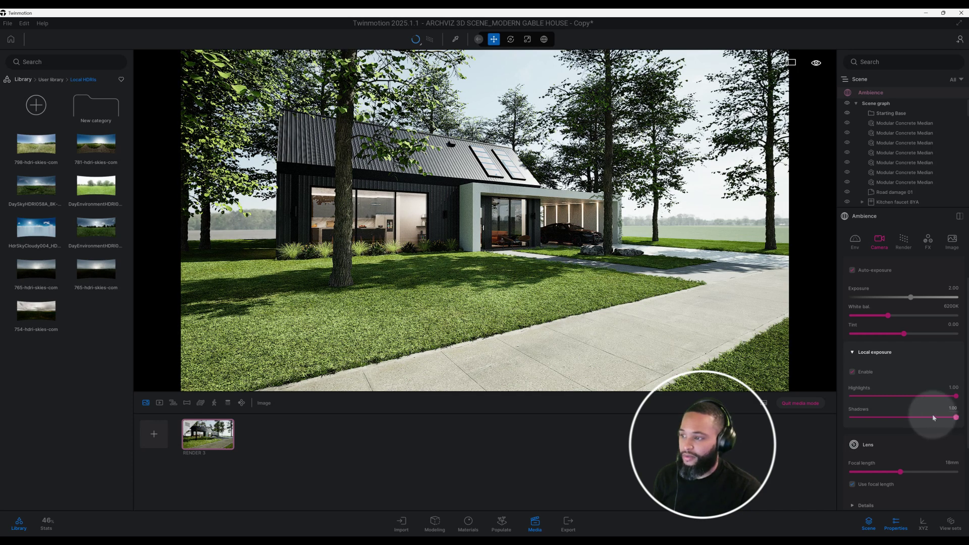
# Set the camera lens's focal length to 20 mm
pyautogui.scroll(-2, 931, 413)
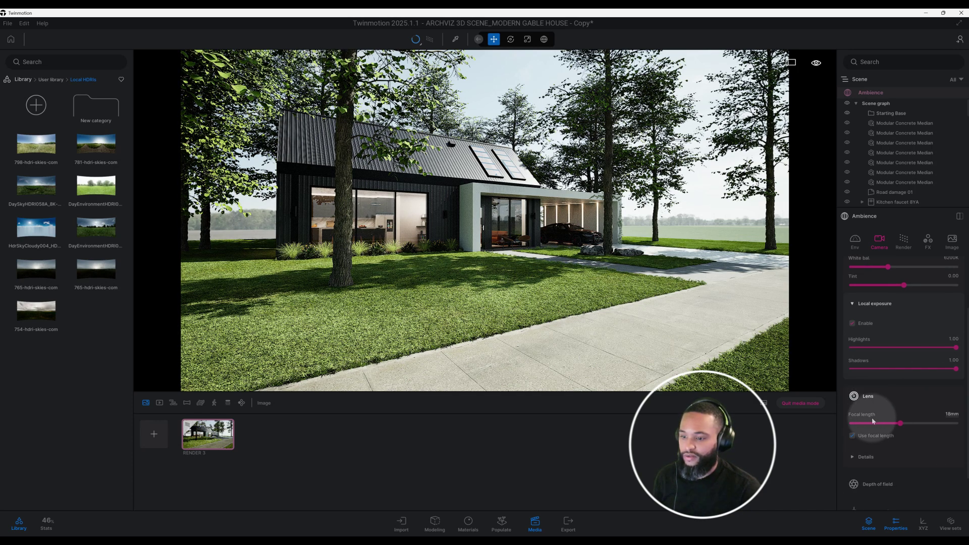
pyautogui.click(937, 415)
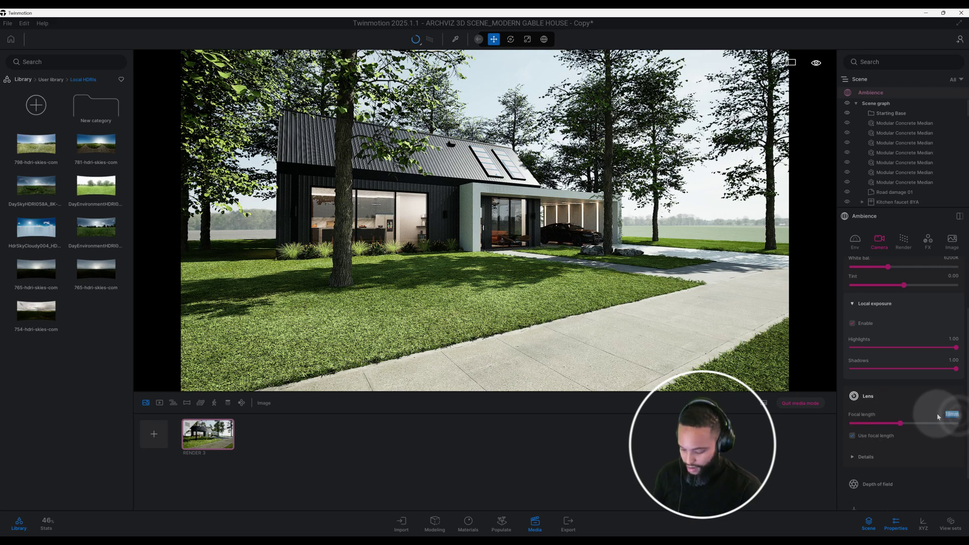
pyautogui.press('BackSpace')
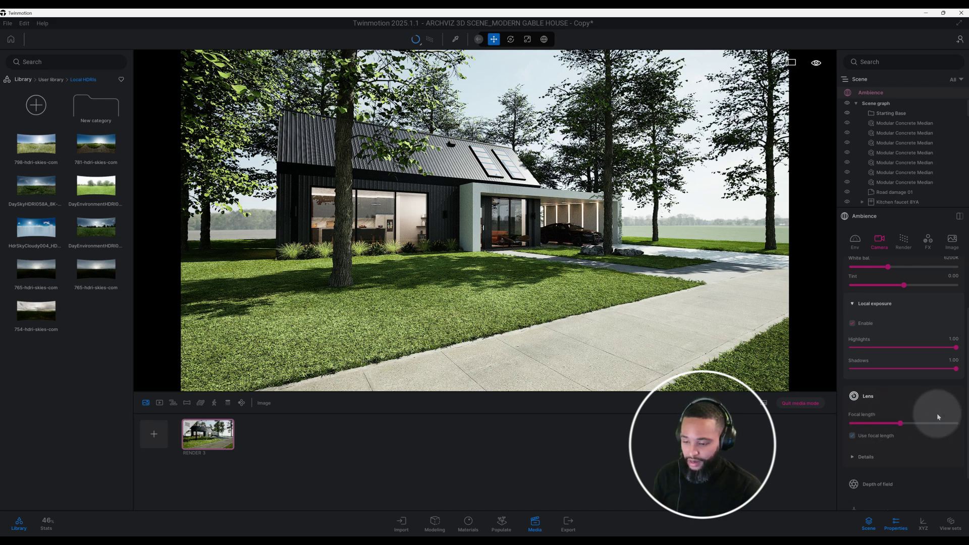
pyautogui.write('20')
pyautogui.press('Return')
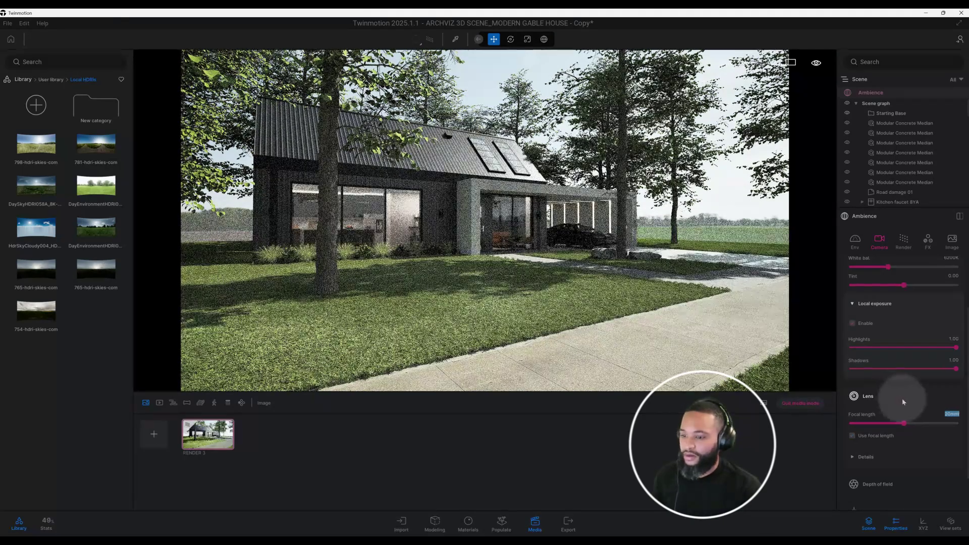
# Expand the lens details and set the vignetting to 25%
pyautogui.scroll(-2, 898, 404)
pyautogui.click(883, 419)
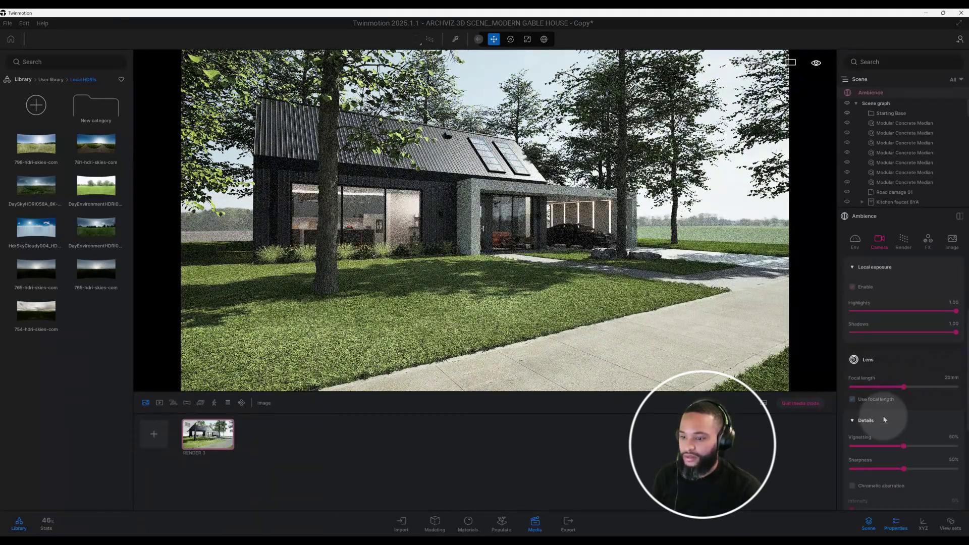
pyautogui.scroll(-1, 899, 408)
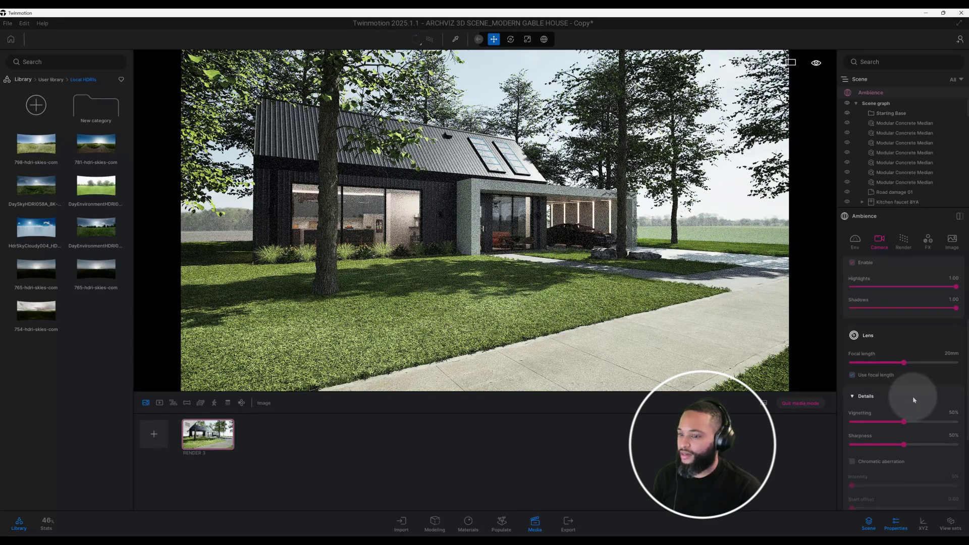
pyautogui.scroll(-2, 913, 396)
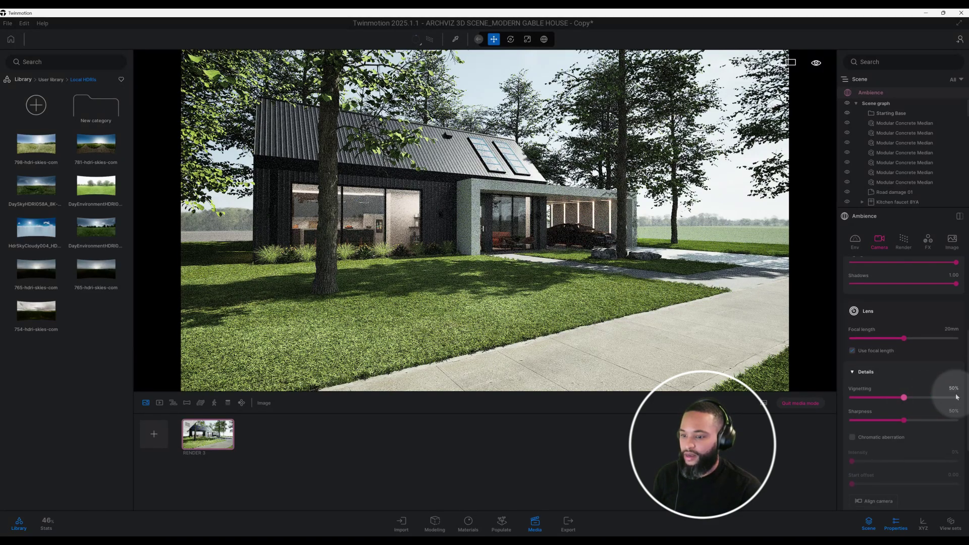
pyautogui.click(953, 389)
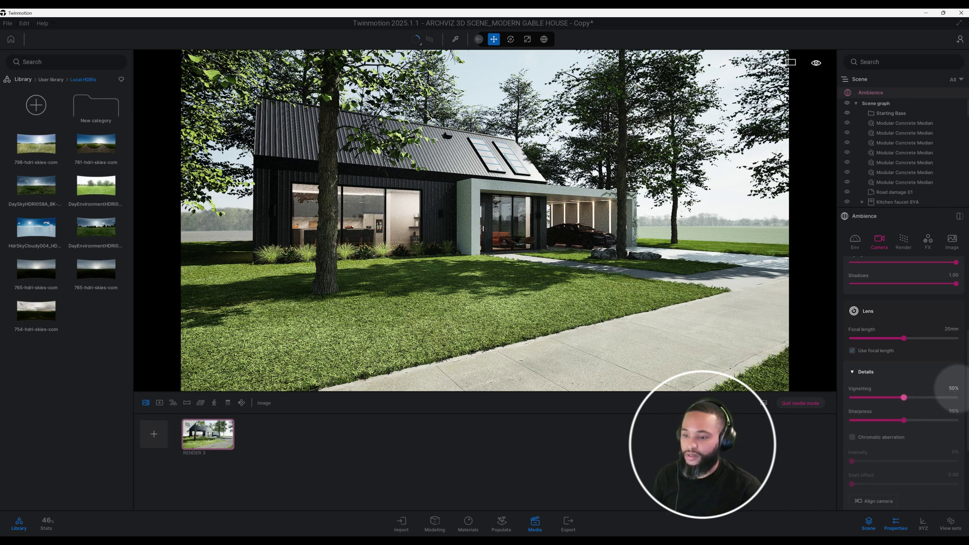
pyautogui.click(953, 388)
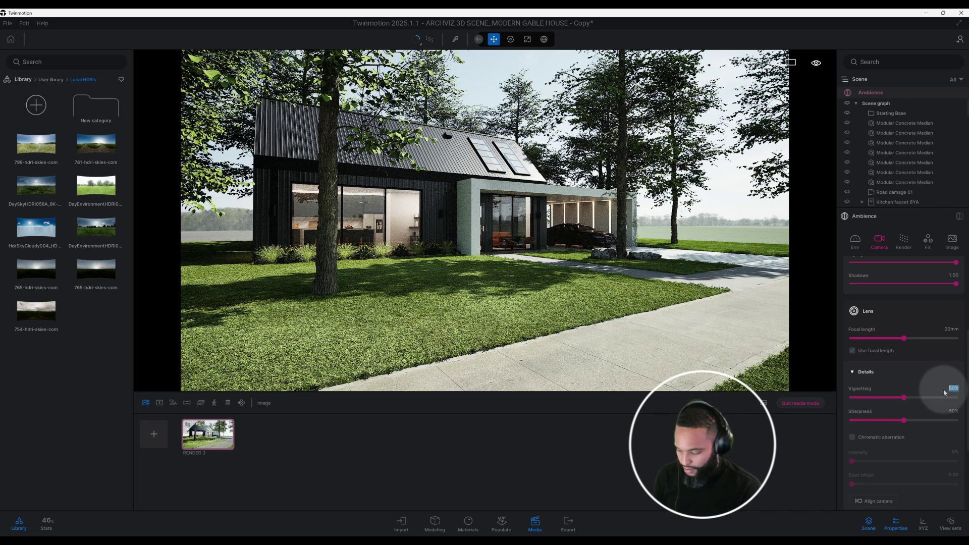
pyautogui.press('BackSpace')
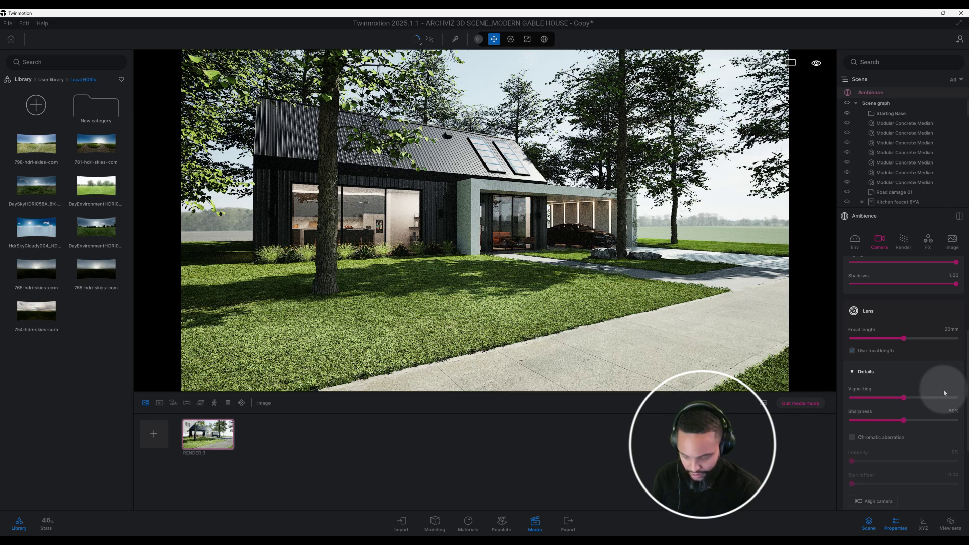
pyautogui.write('25')
pyautogui.press('Return')
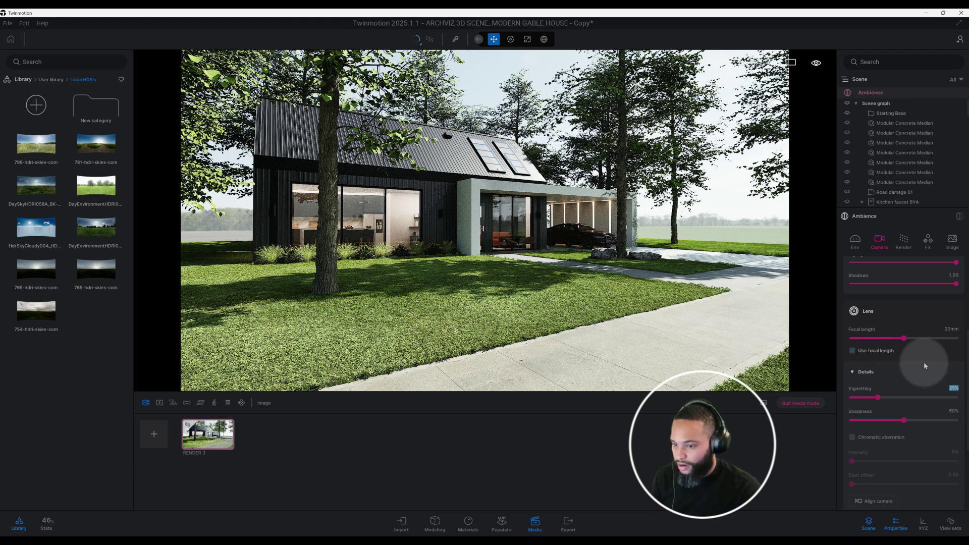
# Set the lens sharpness to 20%
pyautogui.scroll(-1, 925, 369)
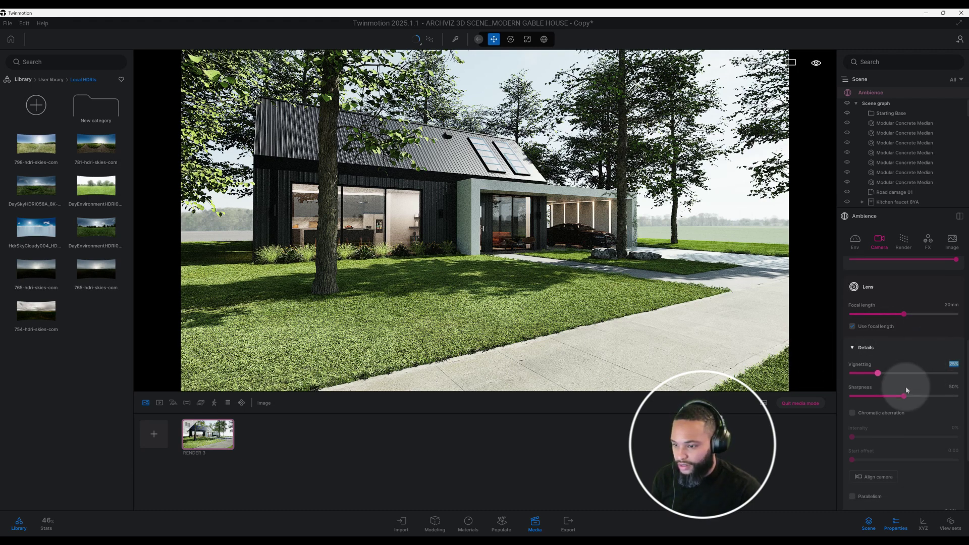
pyautogui.click(953, 387)
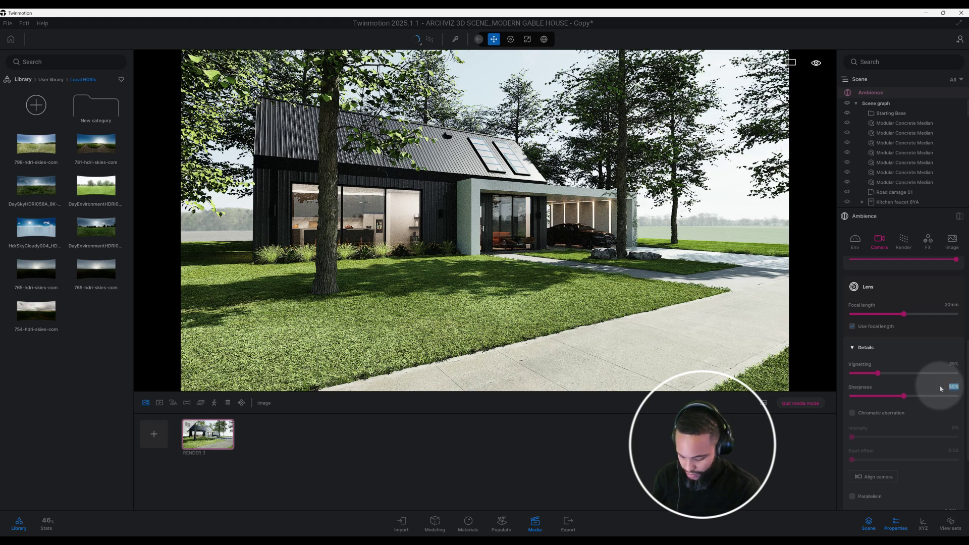
pyautogui.write('22')
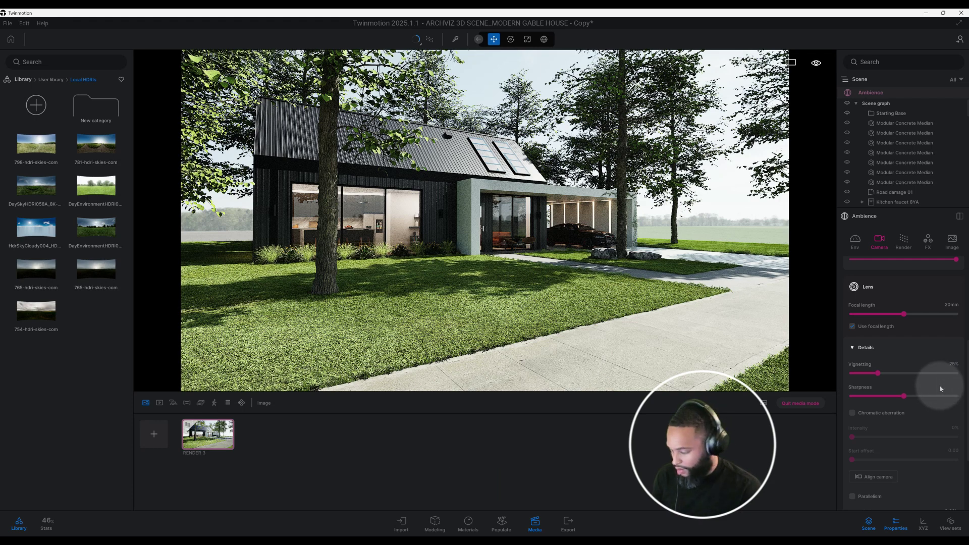
pyautogui.write('0')
pyautogui.press('Return')
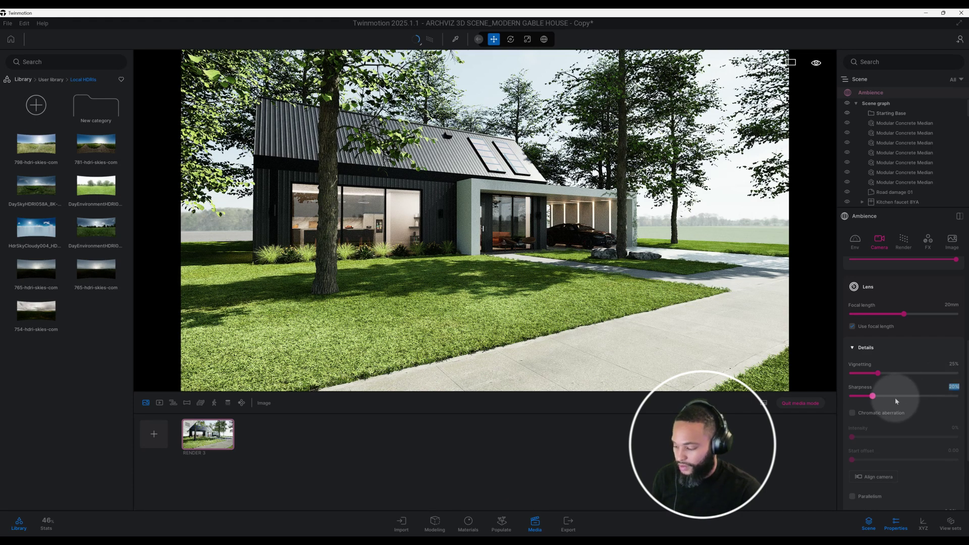
# Enable Parallelism in the camera's lens details, switching it off and on again to compare the vertical lines
pyautogui.scroll(-1, 901, 395)
pyautogui.scroll(-2, 907, 396)
pyautogui.scroll(-1, 906, 396)
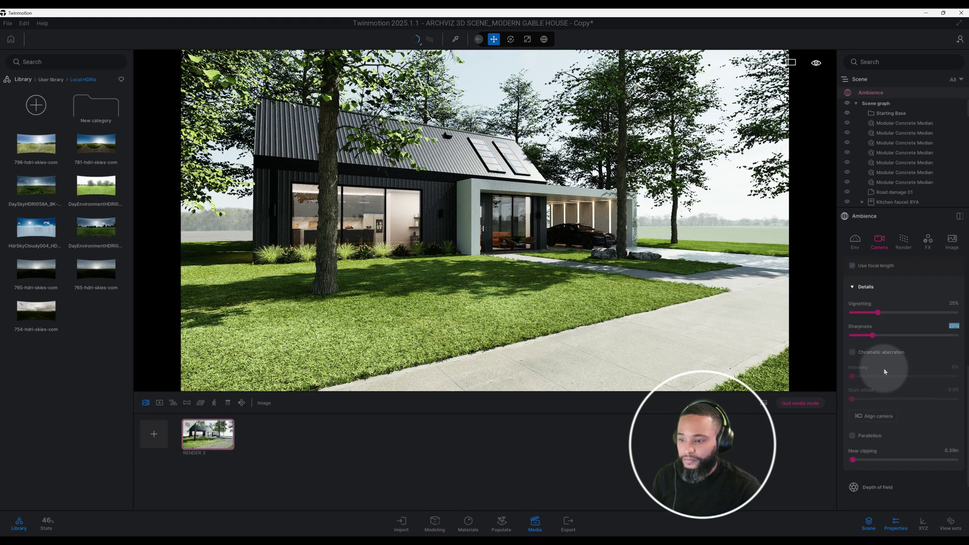
pyautogui.scroll(-1, 884, 372)
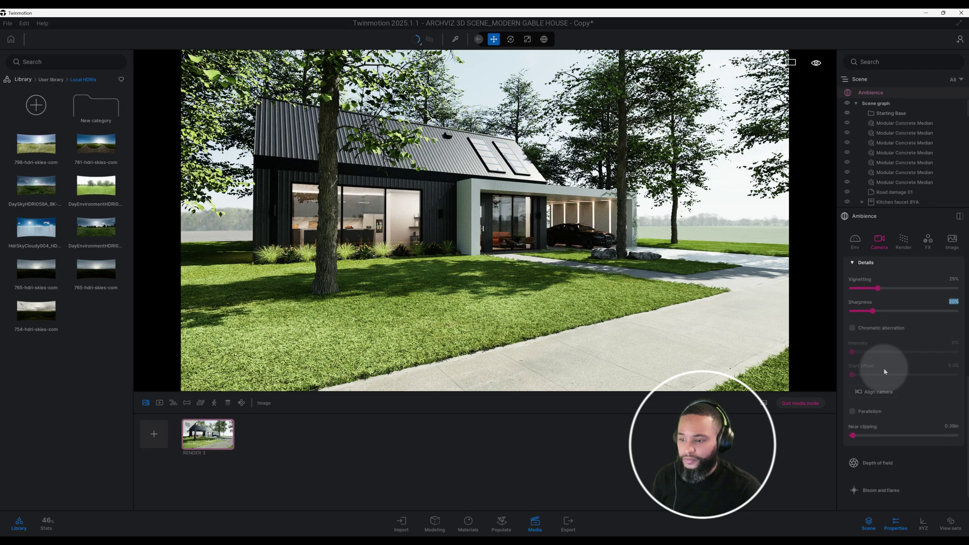
pyautogui.click(851, 411)
pyautogui.scroll(-1, 906, 385)
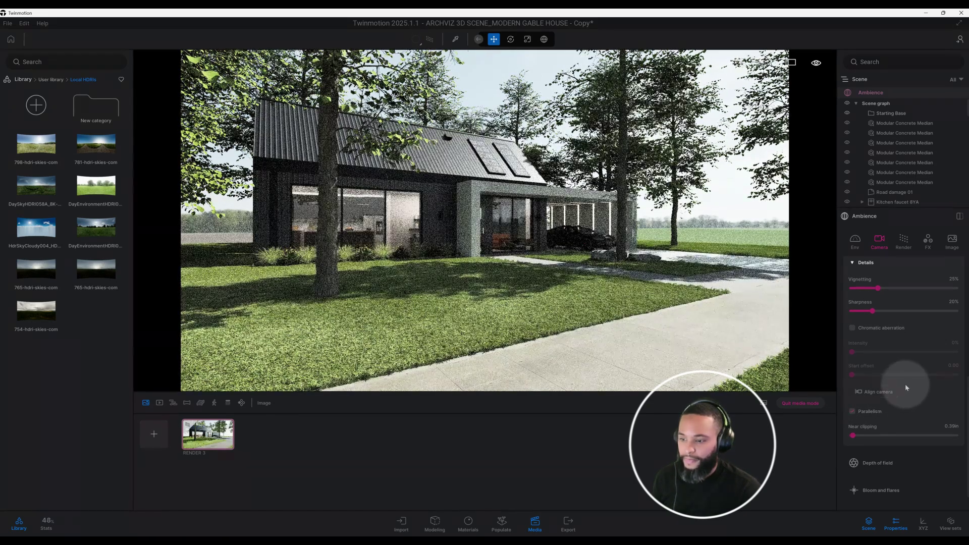
pyautogui.scroll(-1, 906, 387)
pyautogui.scroll(-1, 907, 386)
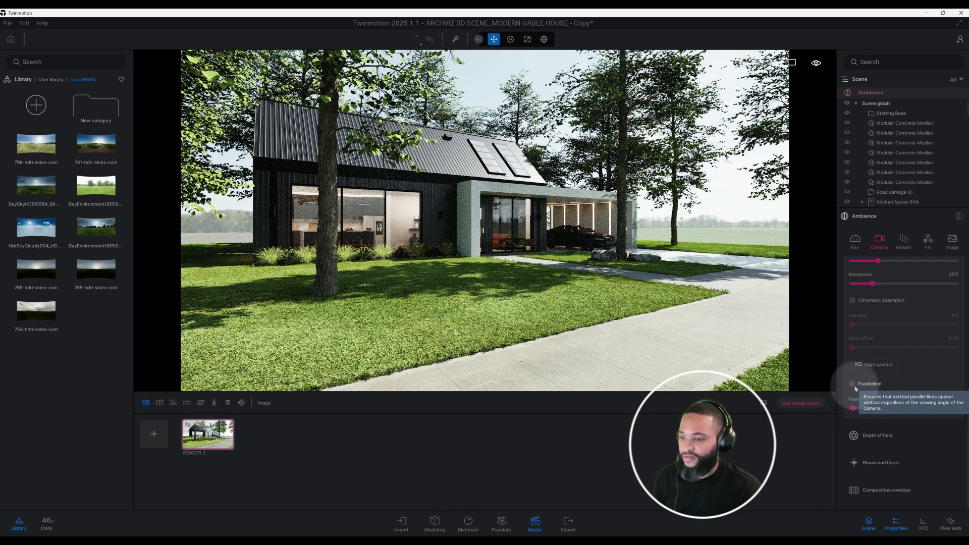
pyautogui.click(853, 385)
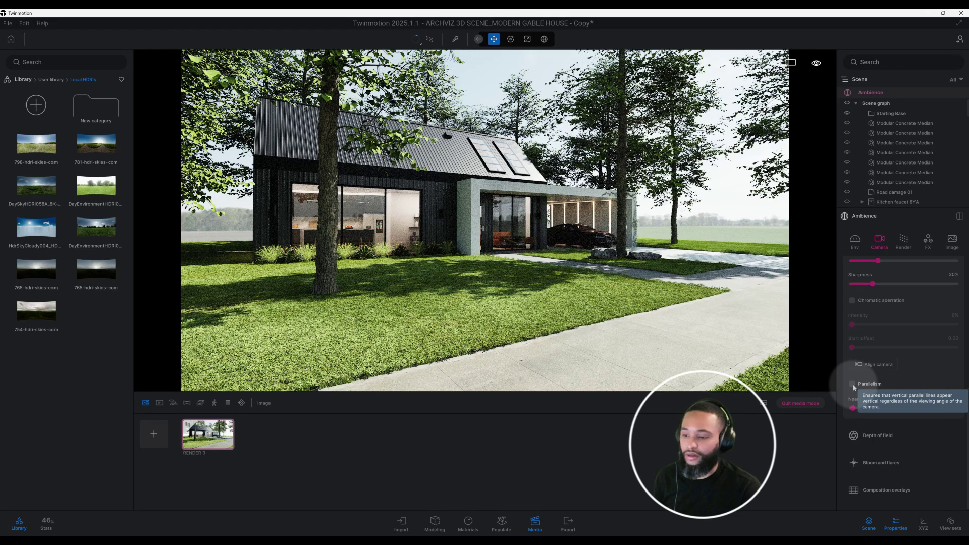
pyautogui.click(853, 384)
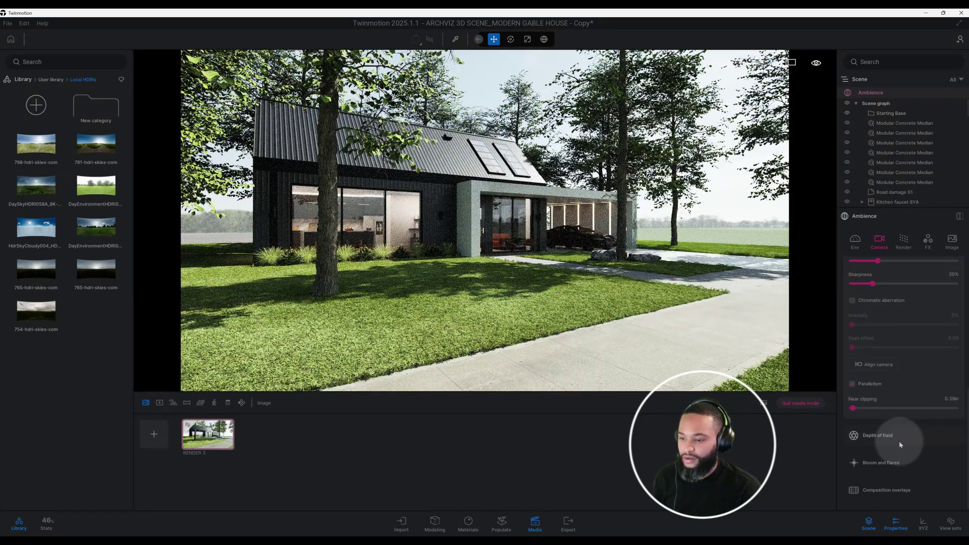
# Show the Grid composition overlay and try shifting the camera's framing of the house against it
pyautogui.click(889, 490)
pyautogui.scroll(-1, 899, 455)
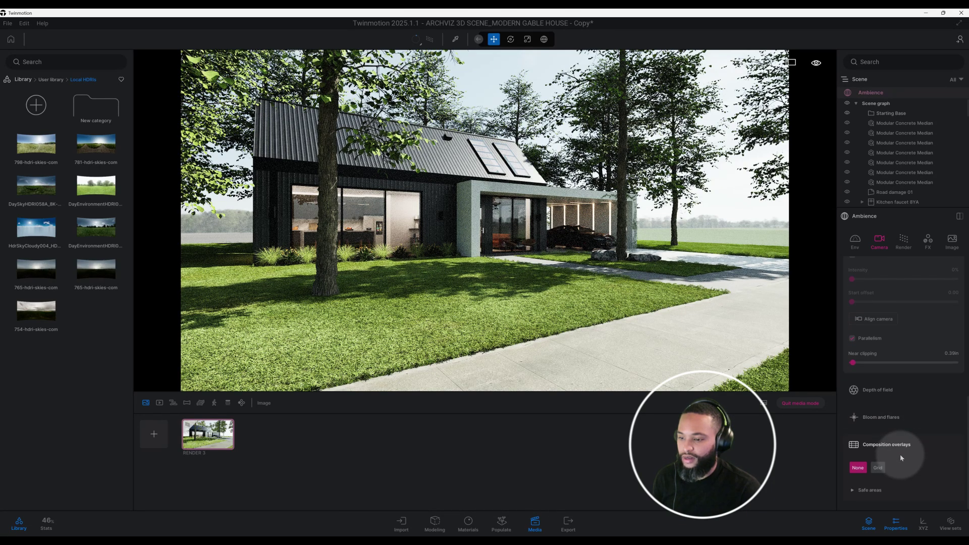
pyautogui.click(878, 468)
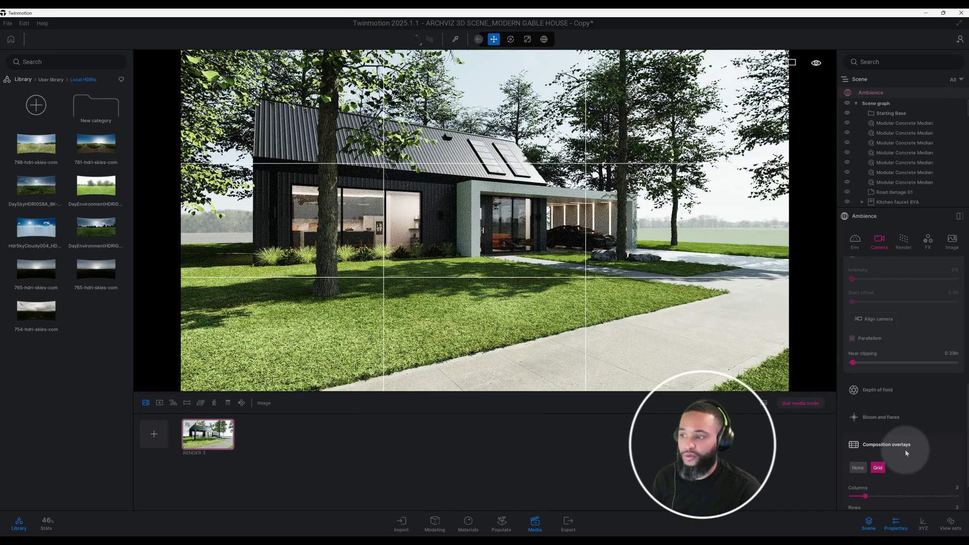
pyautogui.moveTo(591, 354); pyautogui.dragTo(471, 355)
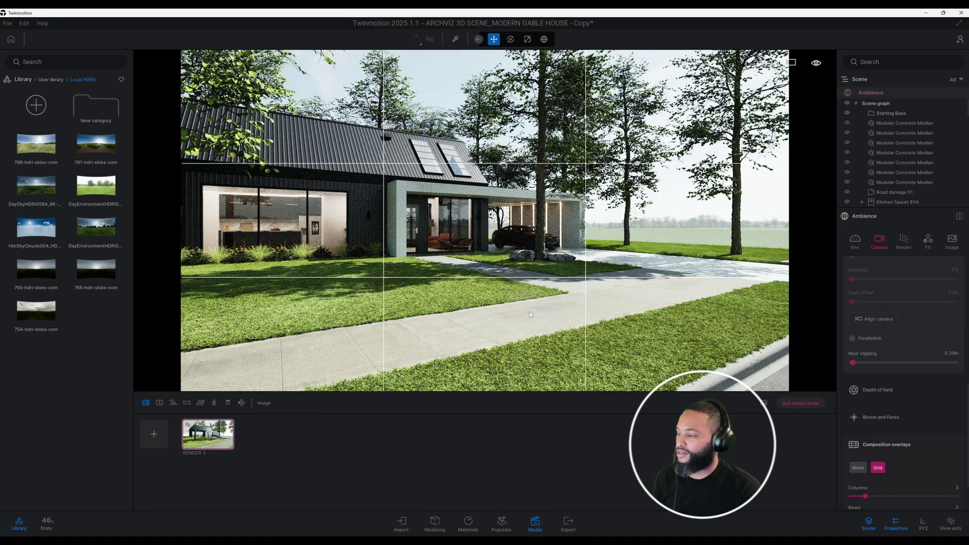
# Return to the saved RENDER 3 view and set its composition overlay to None
pyautogui.click(228, 435)
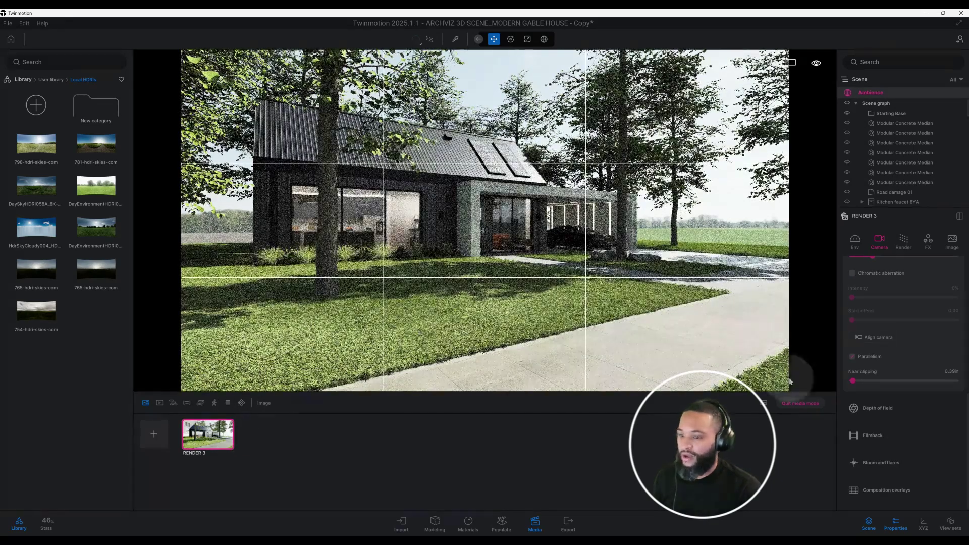
pyautogui.click(889, 492)
pyautogui.scroll(-1, 891, 489)
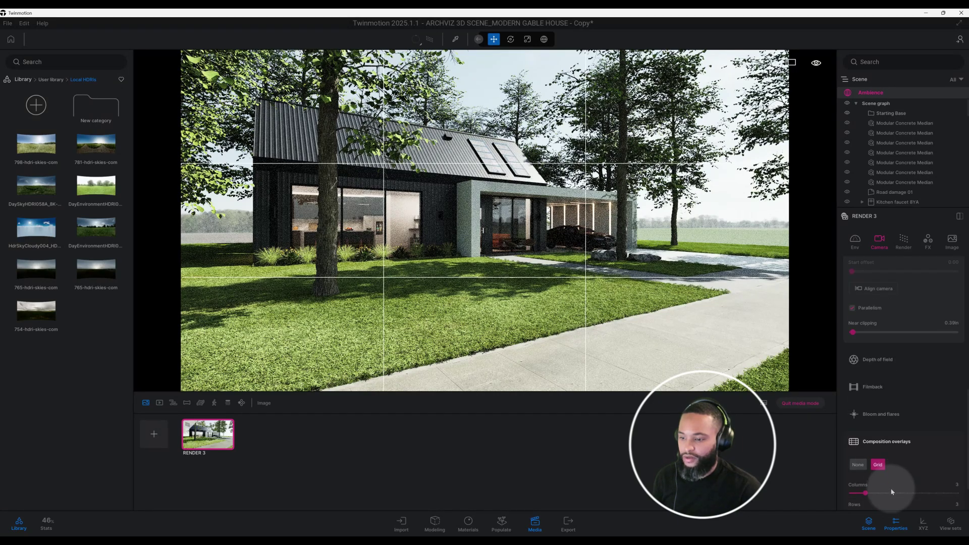
pyautogui.click(858, 467)
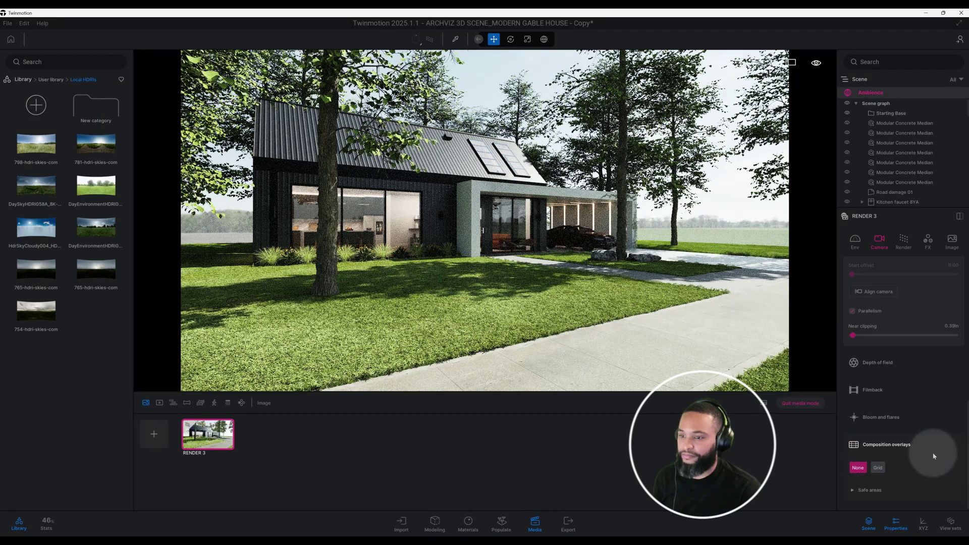
# Expand the path tracer's quality details for RENDER 3 and set the max bounces to 30
pyautogui.scroll(1, 914, 325)
pyautogui.click(904, 241)
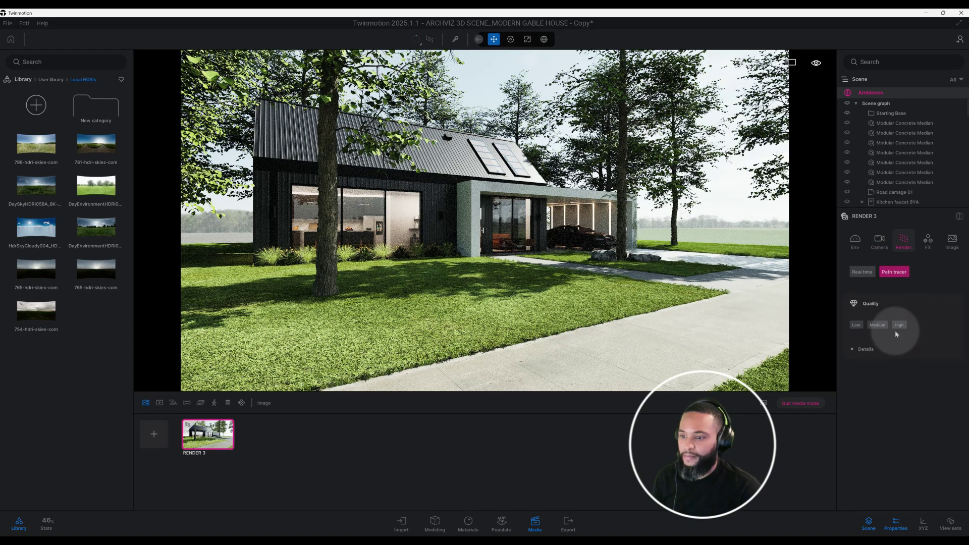
pyautogui.click(865, 348)
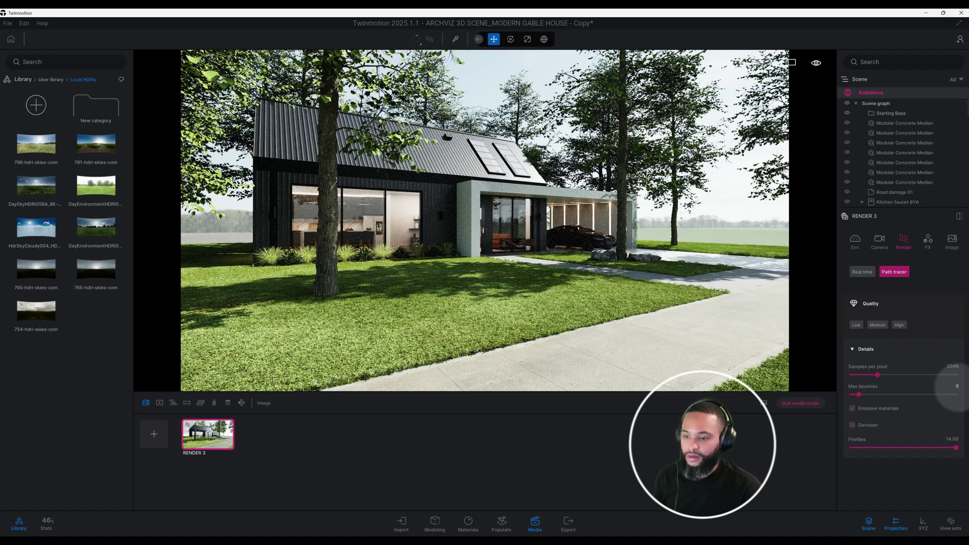
pyautogui.click(956, 386)
pyautogui.press('BackSpace')
pyautogui.write('30')
pyautogui.press('Return')
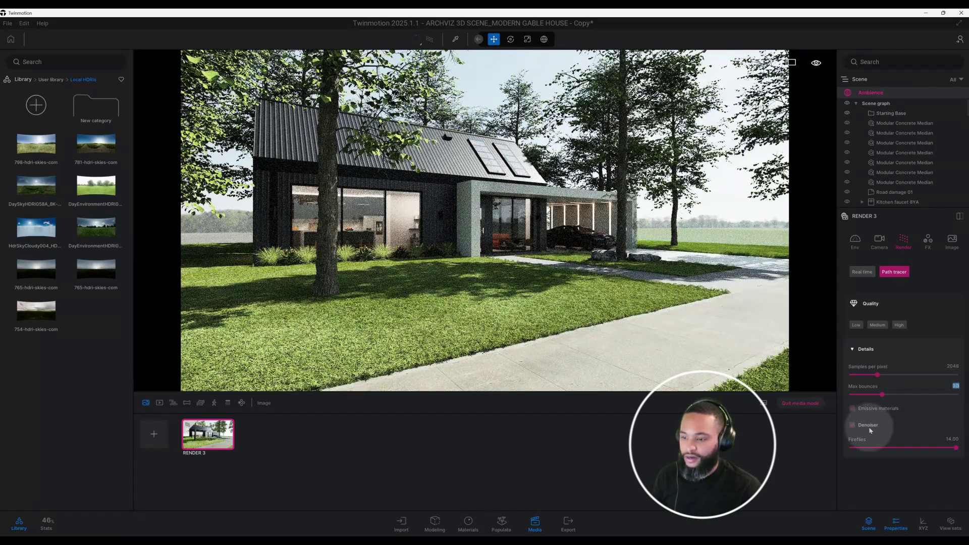
# Set the path tracer's fireflies value to 5.00
pyautogui.click(952, 439)
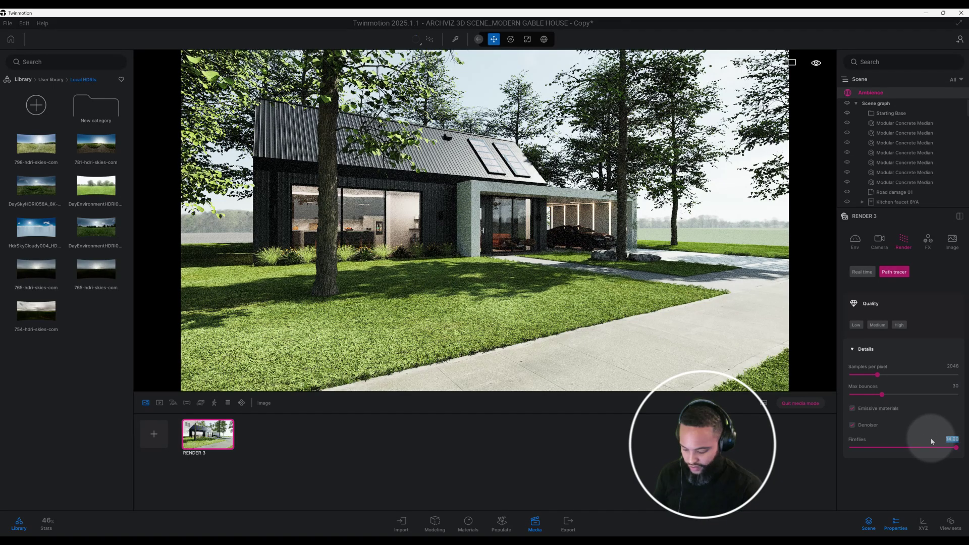
pyautogui.write('5')
pyautogui.press('Return')
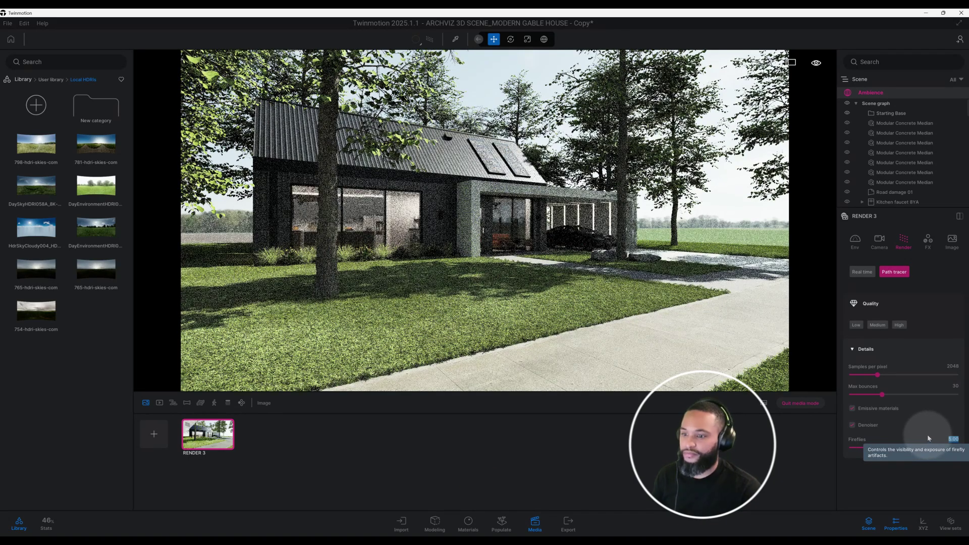
# Set the color grading contrast of RENDER 3 to 38%
pyautogui.click(926, 243)
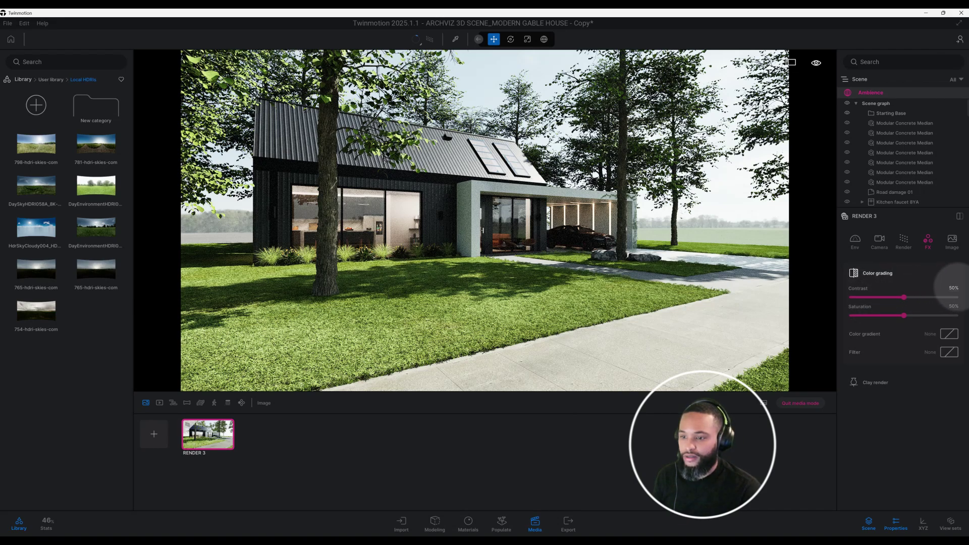
pyautogui.click(953, 288)
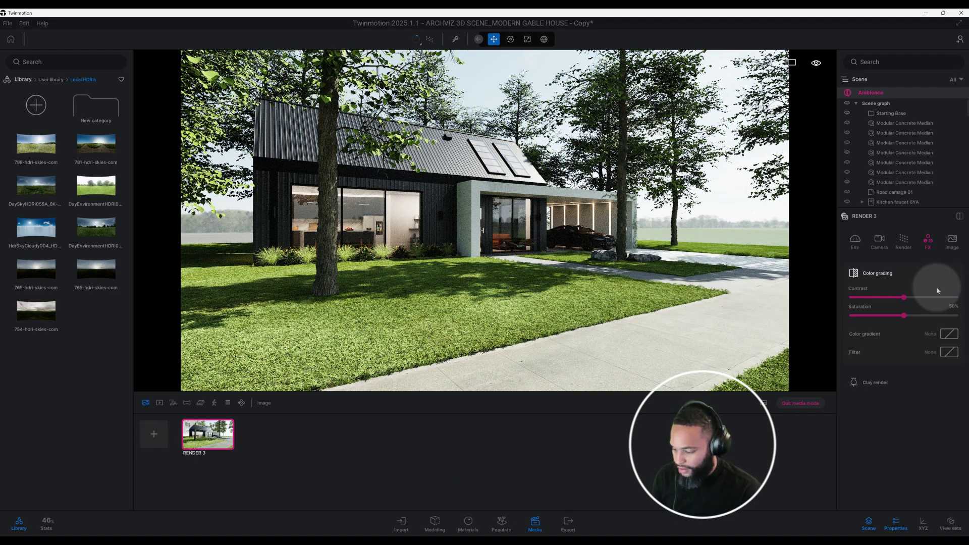
pyautogui.write('38')
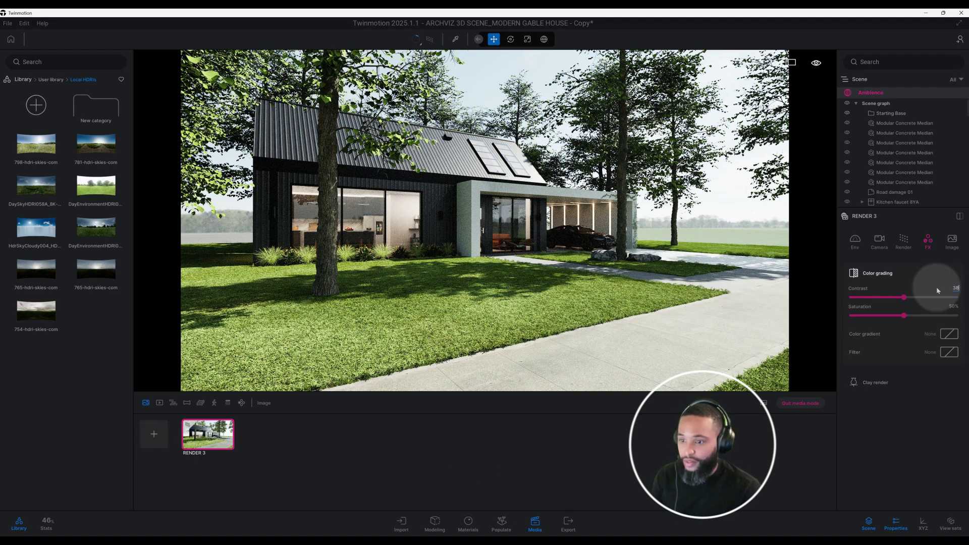
pyautogui.press('Return')
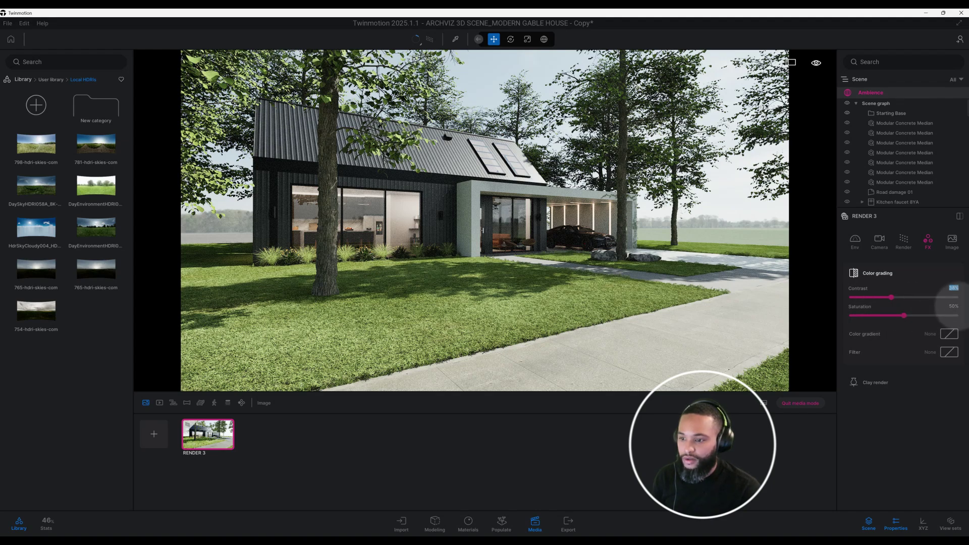
# Set the color grading saturation to 55%
pyautogui.click(955, 306)
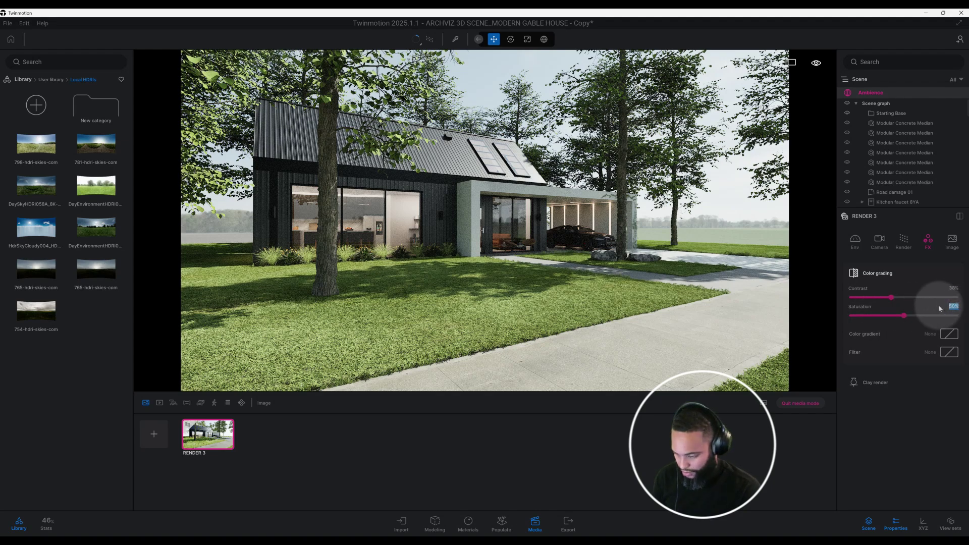
pyautogui.press('BackSpace')
pyautogui.write('55')
pyautogui.press('Return')
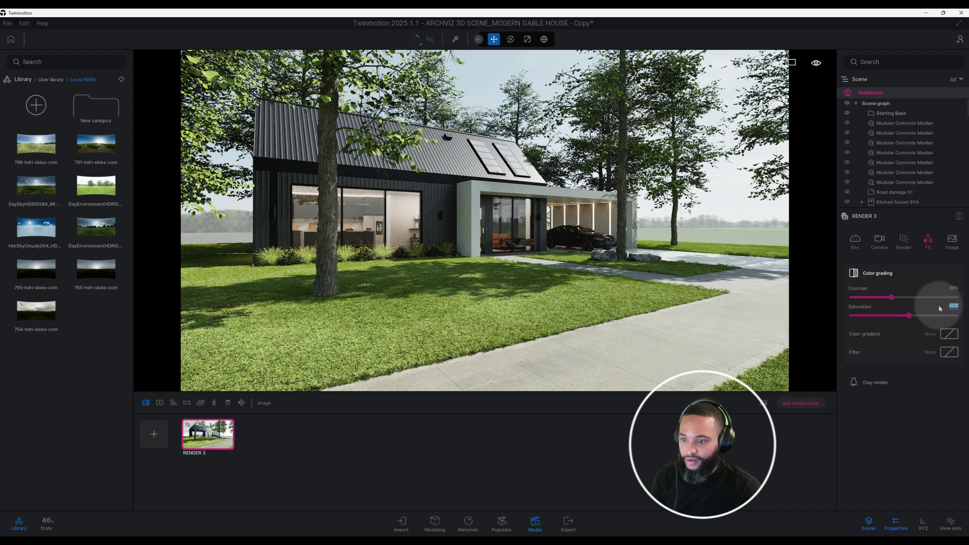
# Try the Anso, AUT, Copper, DT6 and DT7 color gradients on the image
pyautogui.click(946, 335)
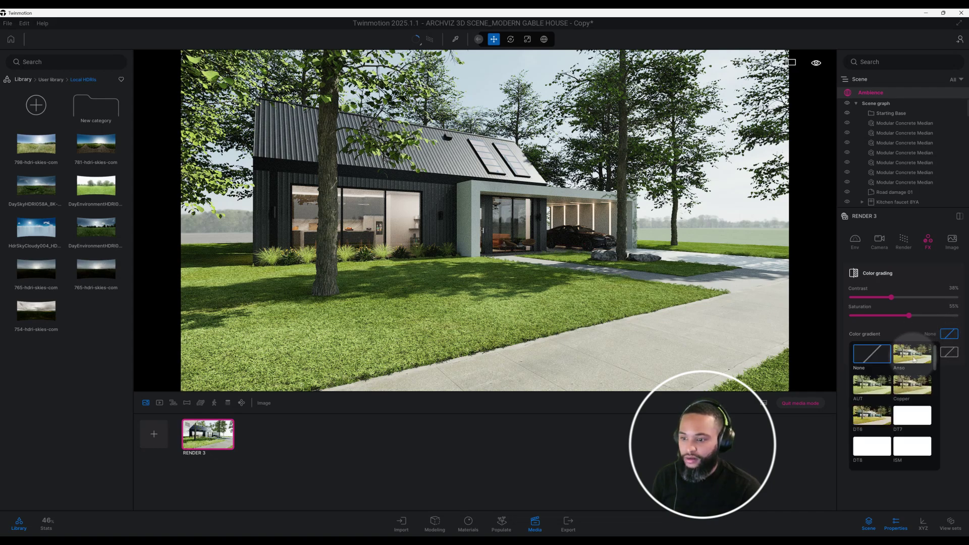
pyautogui.click(912, 359)
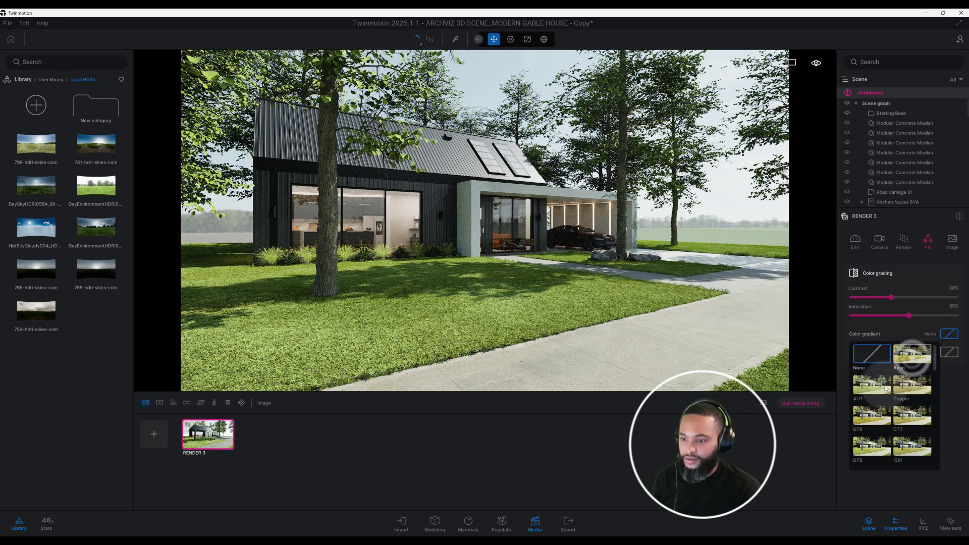
pyautogui.click(885, 386)
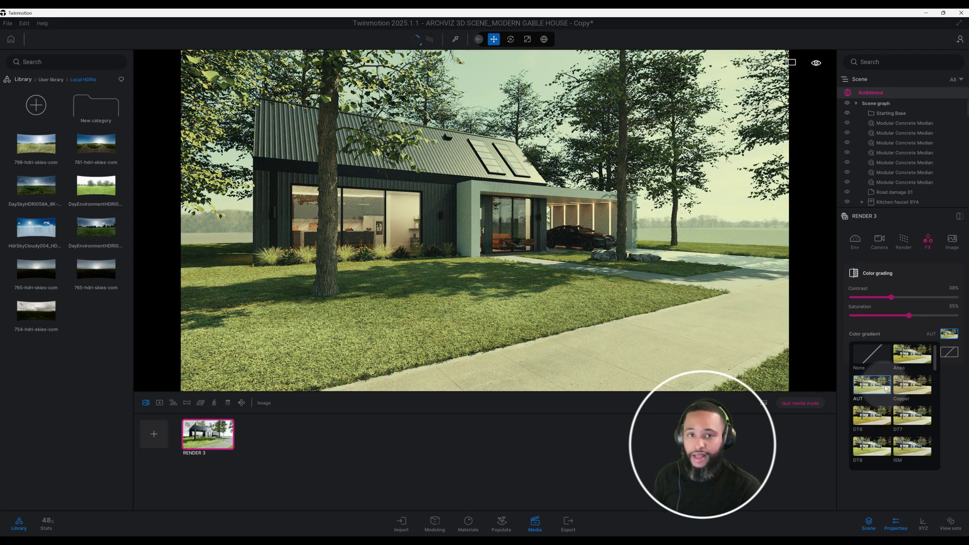
pyautogui.click(912, 386)
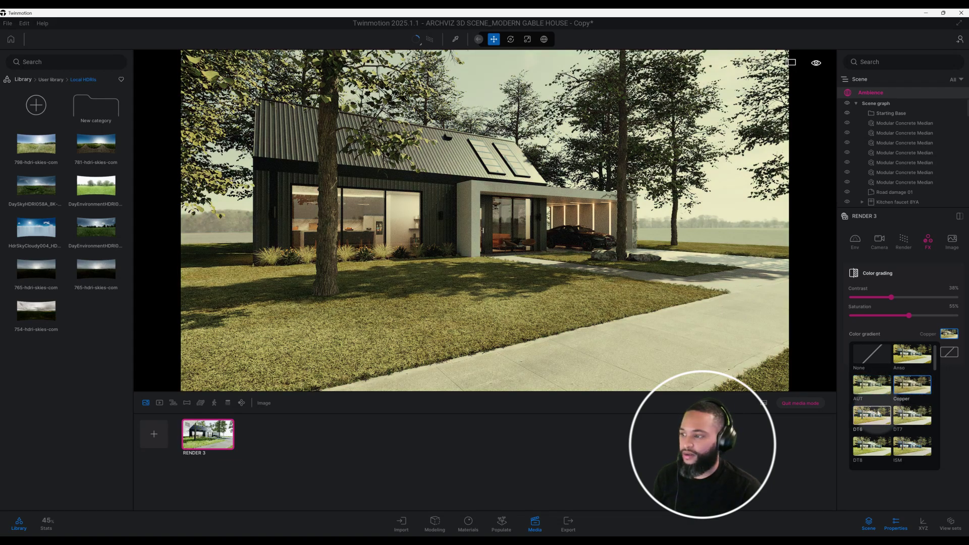
pyautogui.click(877, 413)
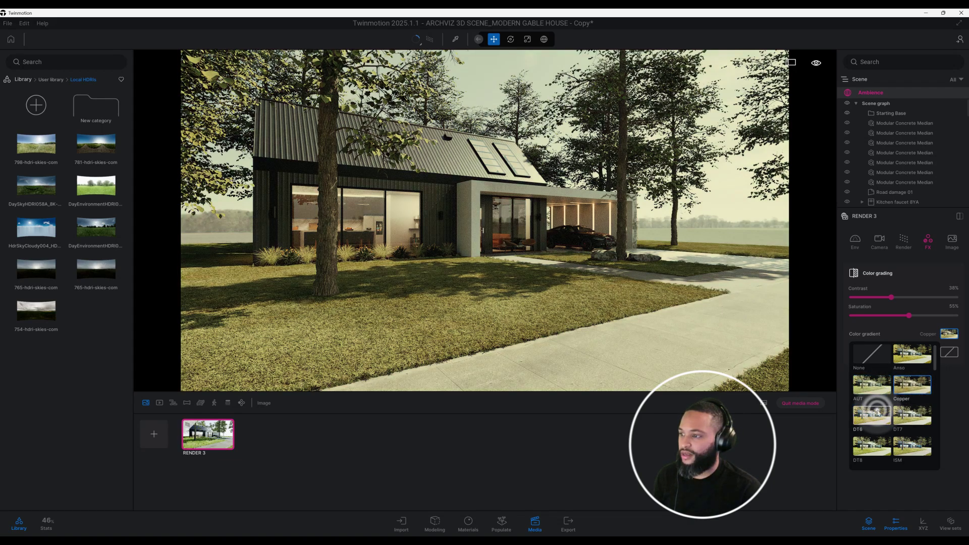
pyautogui.scroll(-1, 917, 407)
pyautogui.click(912, 391)
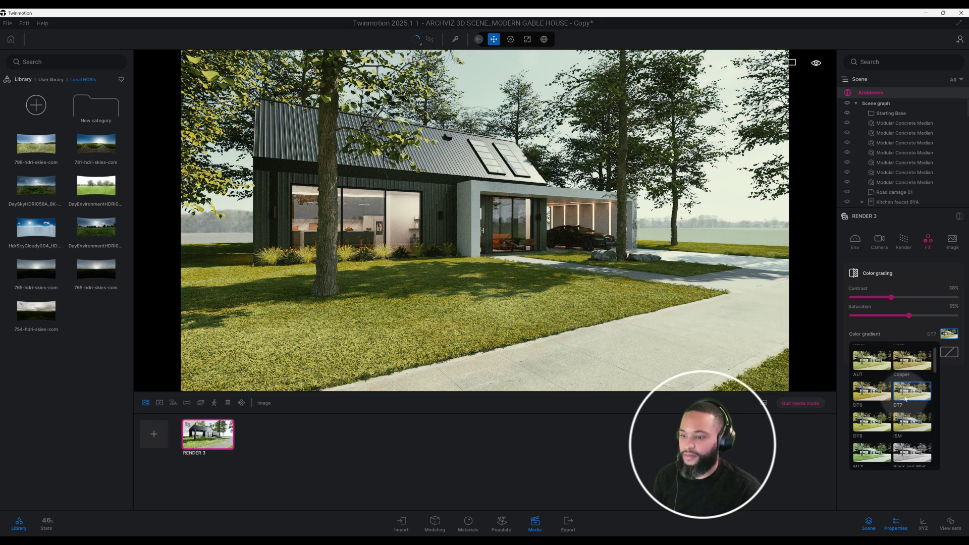
# Look through the remaining color gradient presets and apply Vice 2 to the image
pyautogui.scroll(-5, 905, 399)
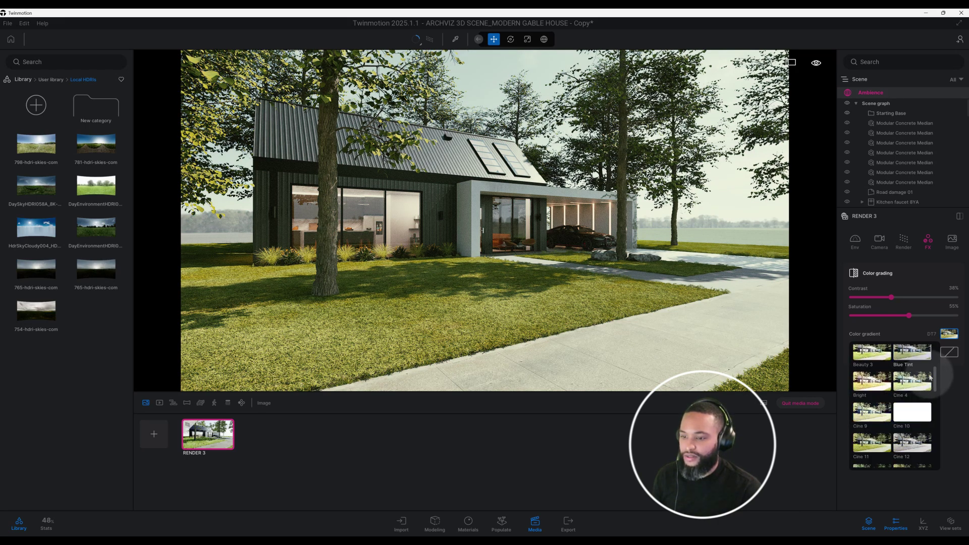
pyautogui.scroll(-5, 932, 375)
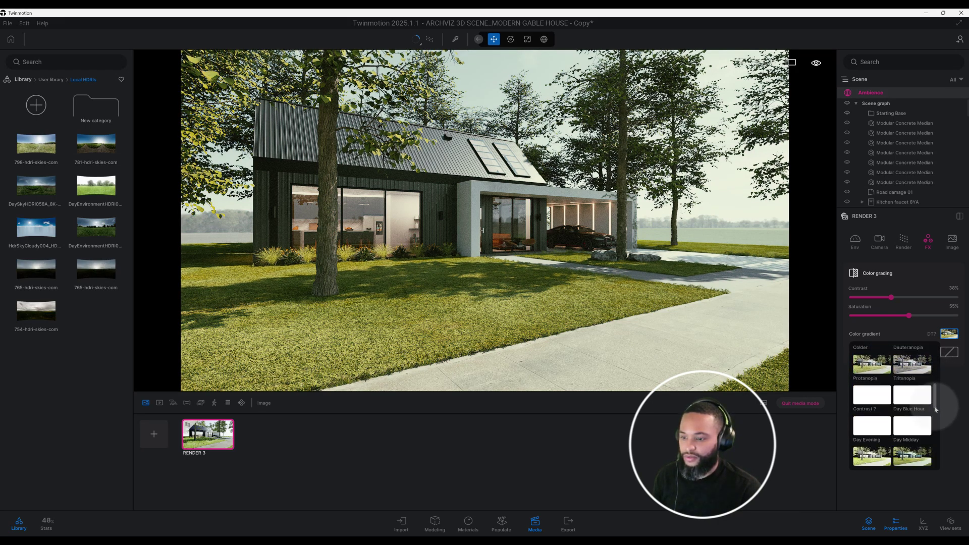
pyautogui.scroll(-5, 935, 411)
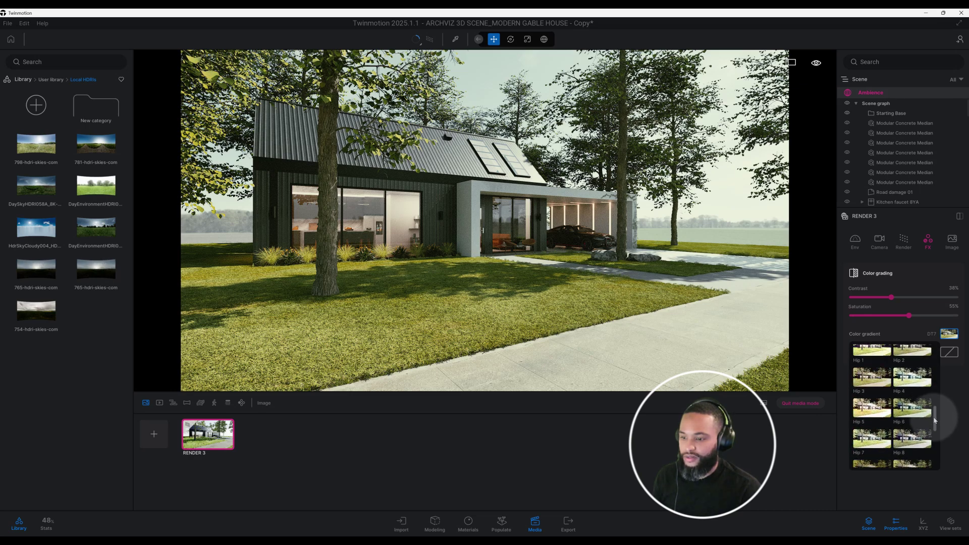
pyautogui.moveTo(935, 420)
pyautogui.mouseDown()
pyautogui.moveTo(932, 451)
pyautogui.moveTo(932, 436)
pyautogui.mouseUp()
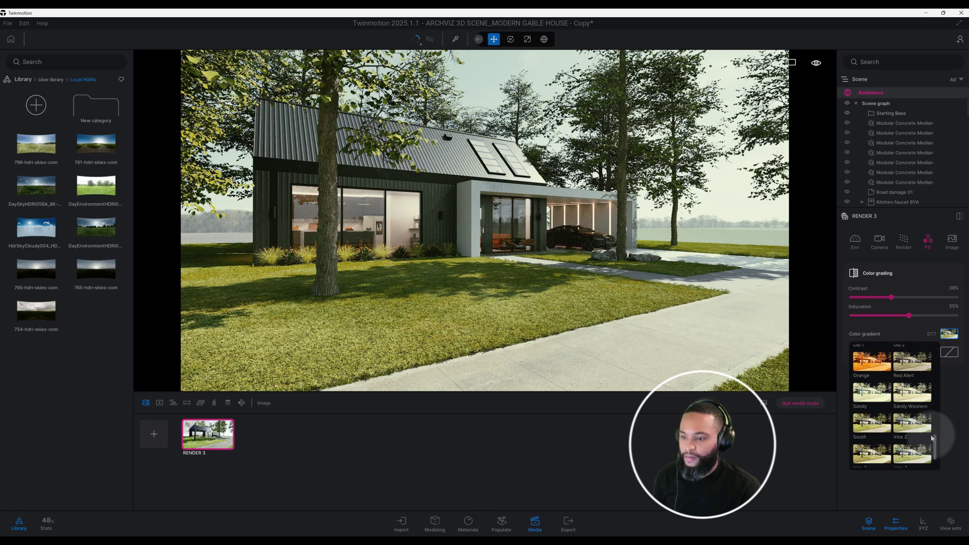
pyautogui.click(918, 430)
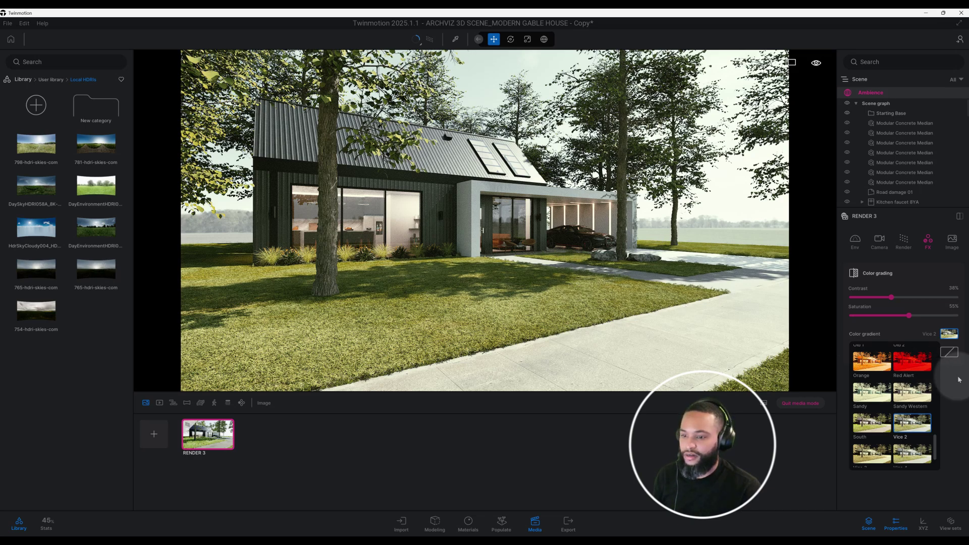
# Set the output size of RENDER 3 to 8K (7680x4320) and enable tiled rendering
pyautogui.click(952, 245)
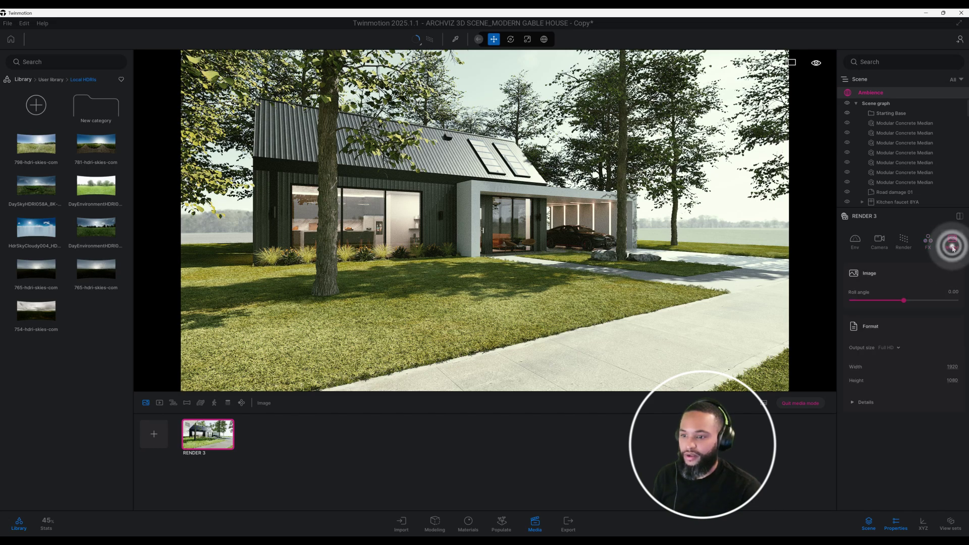
pyautogui.click(898, 347)
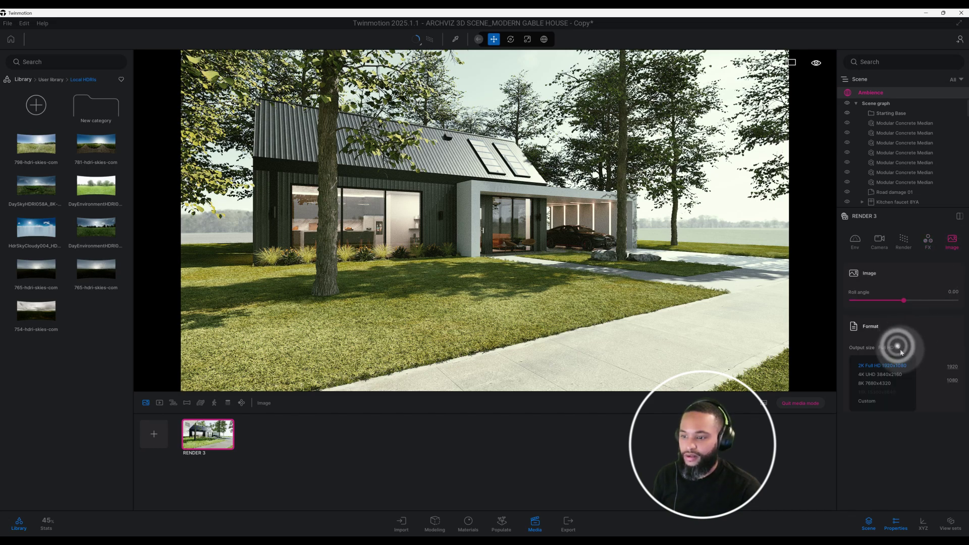
pyautogui.click(881, 384)
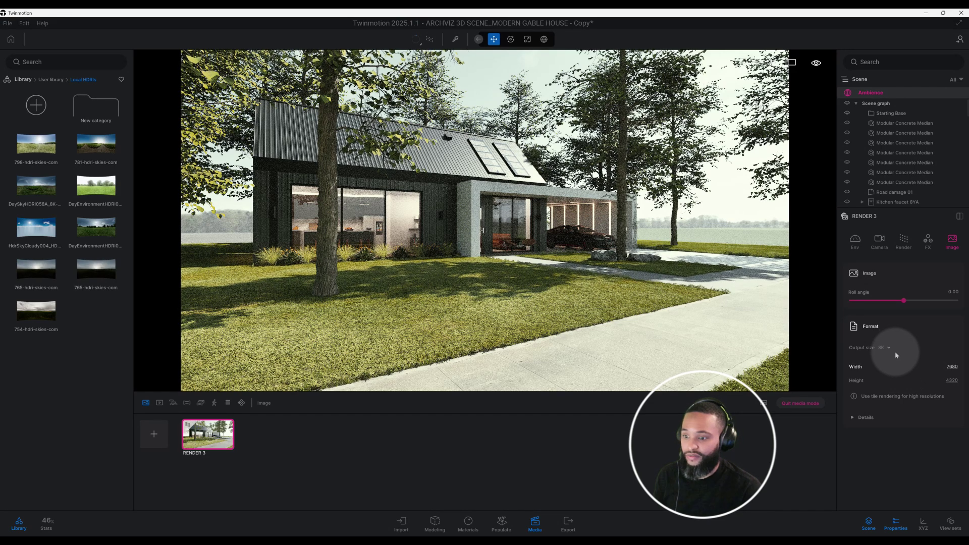
pyautogui.click(866, 417)
pyautogui.click(854, 437)
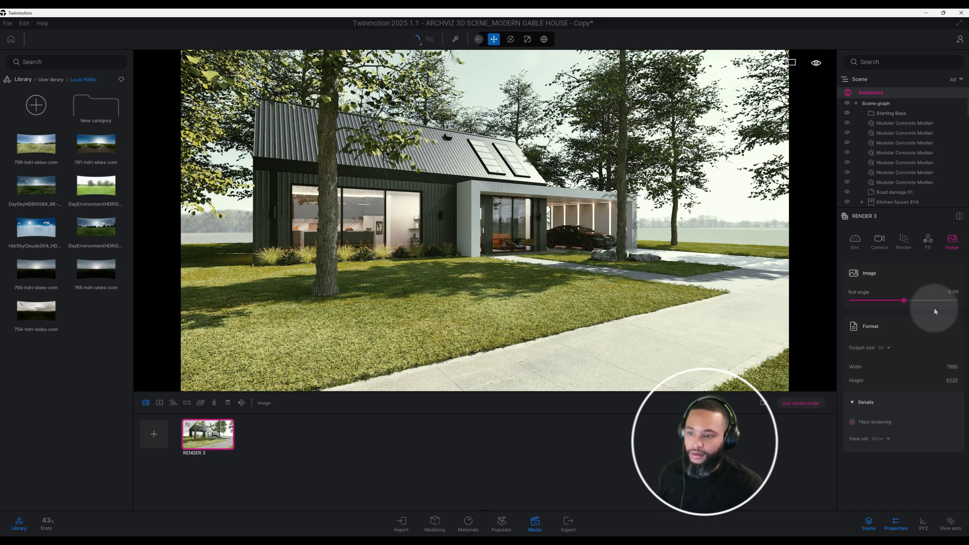
# Apply the Hatching filter to the RENDER 3 image
pyautogui.click(928, 241)
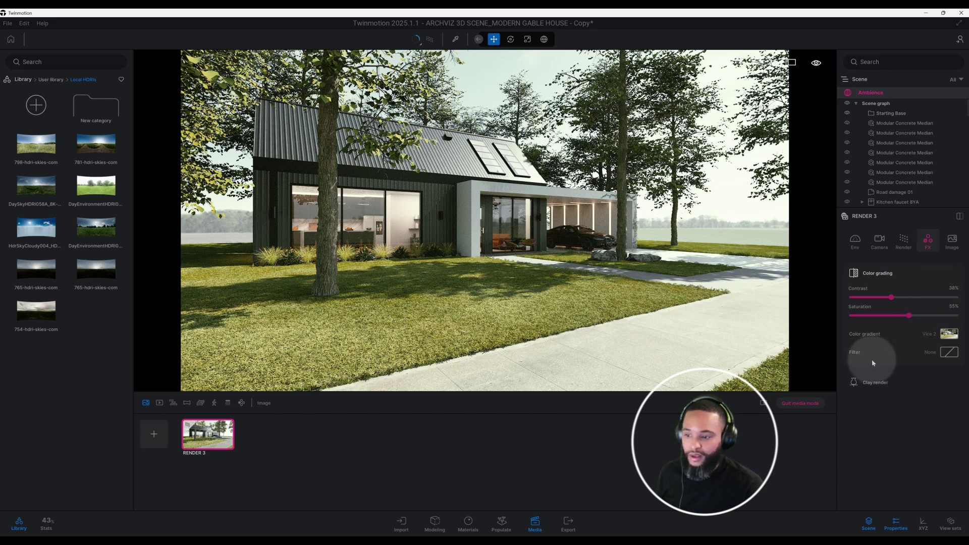
pyautogui.click(947, 353)
pyautogui.scroll(-1, 896, 396)
pyautogui.scroll(-1, 893, 396)
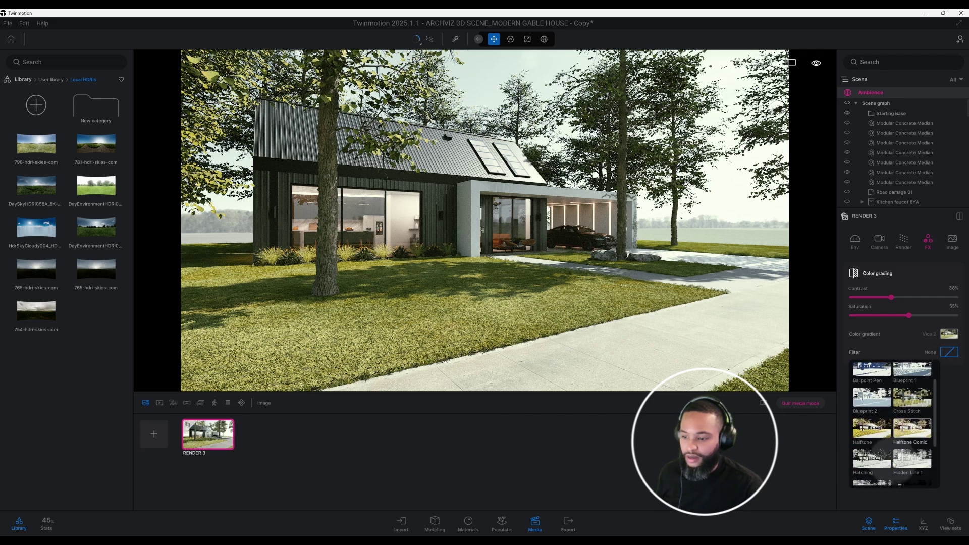
pyautogui.click(880, 454)
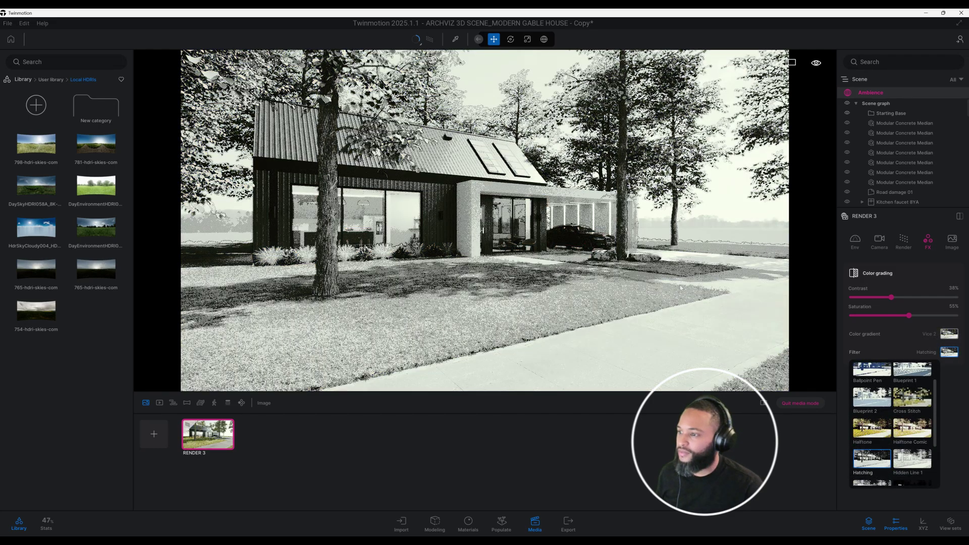